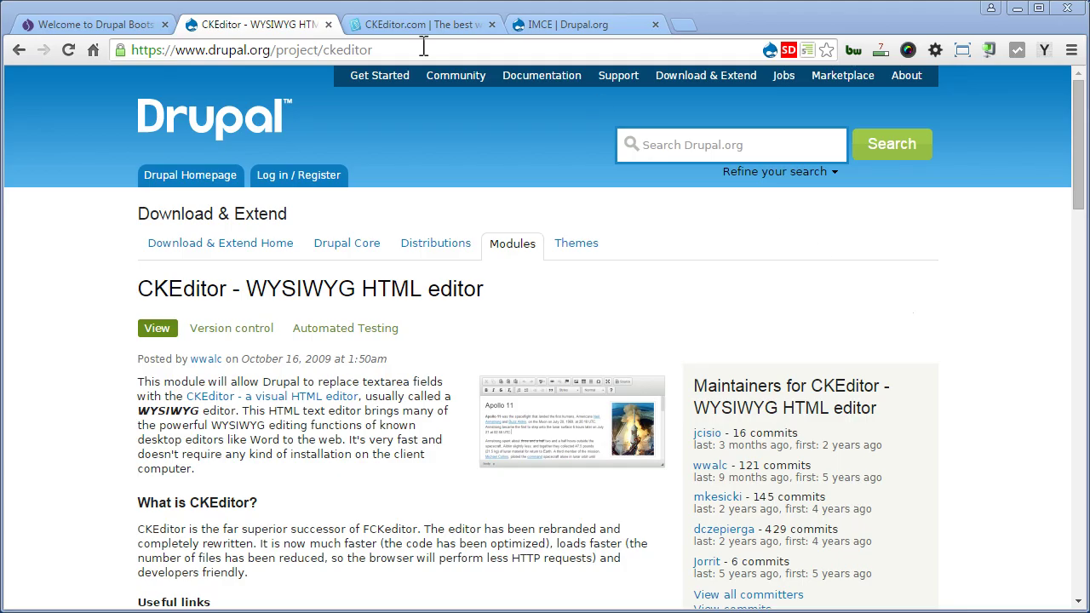
# Step: Switch to the Drupal Bootstrap site and open the form for creating a Basic page to view its plain body field
pyautogui.click(128, 24)
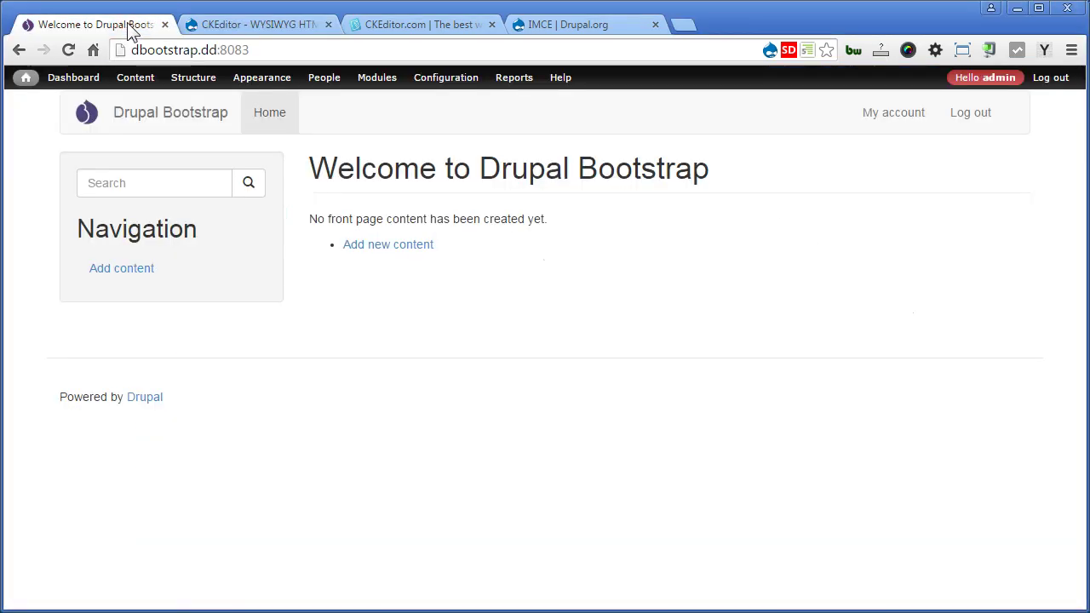
pyautogui.moveTo(138, 81)
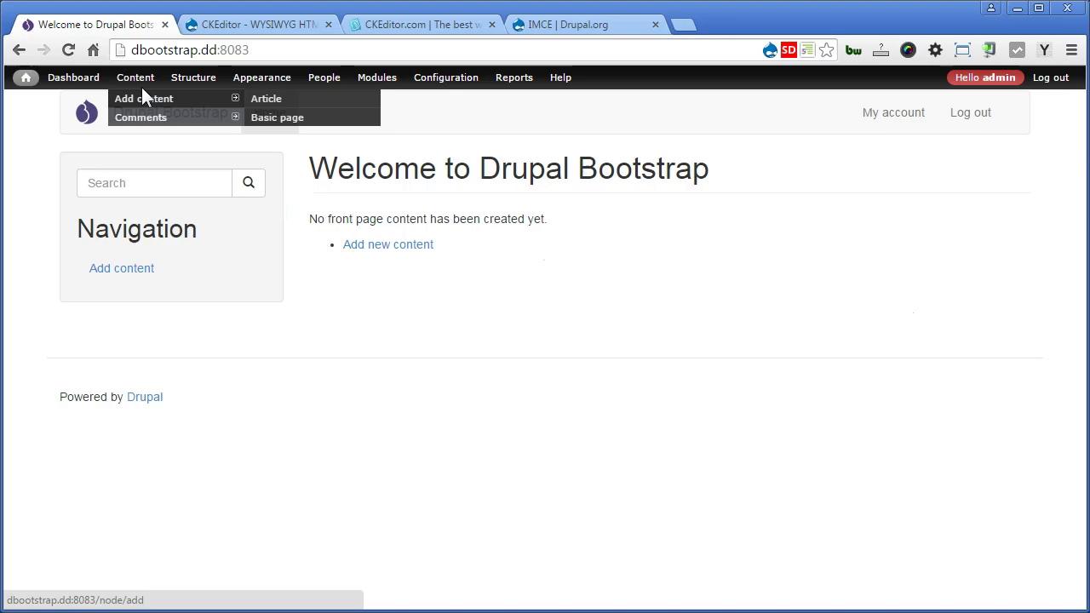
pyautogui.click(276, 121)
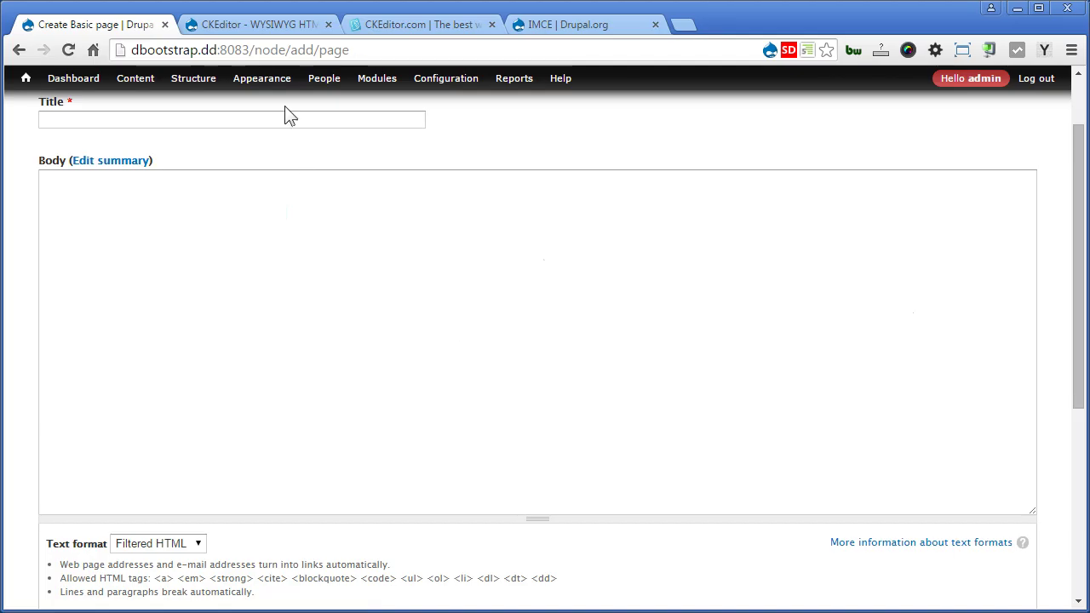
# Step: Review the CKEditor project page on drupal.org, reading the required components section and the recommended 7.x release
pyautogui.click(263, 26)
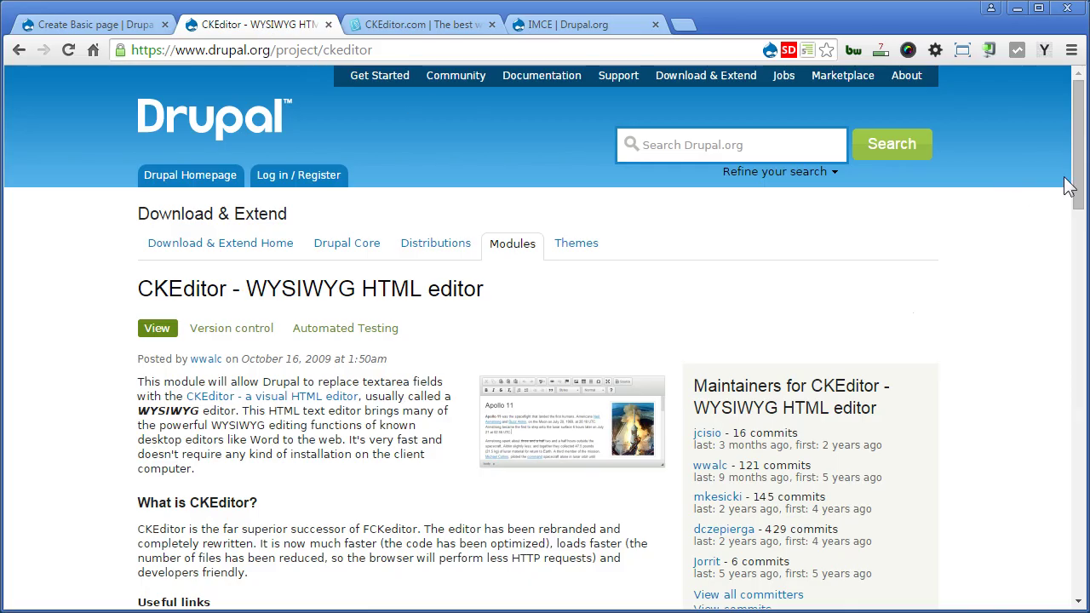
pyautogui.moveTo(1078, 165); pyautogui.dragTo(1076, 398)
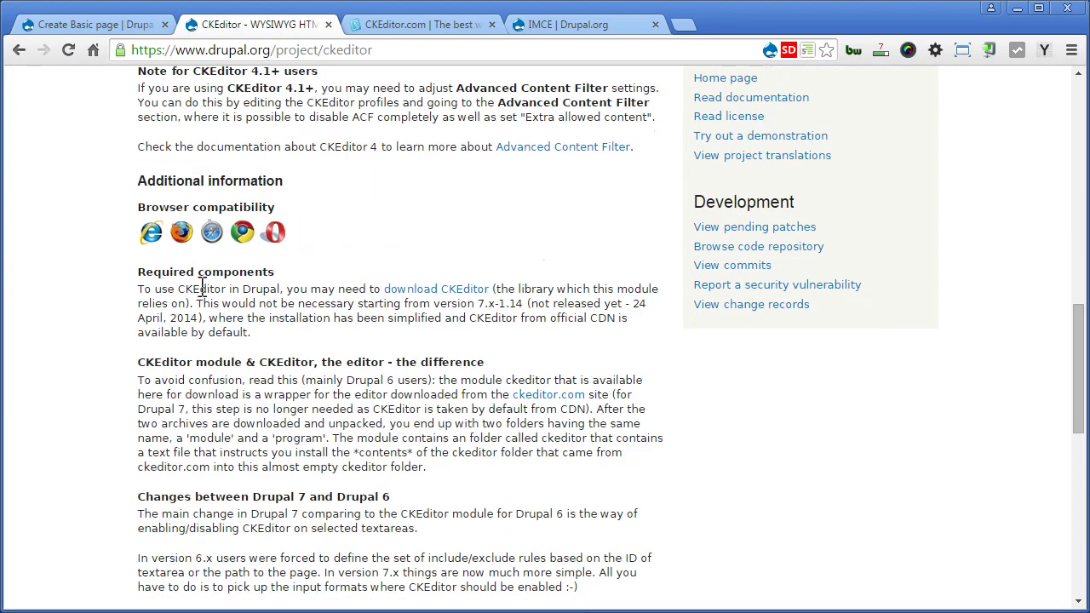
pyautogui.moveTo(195, 303); pyautogui.dragTo(511, 308)
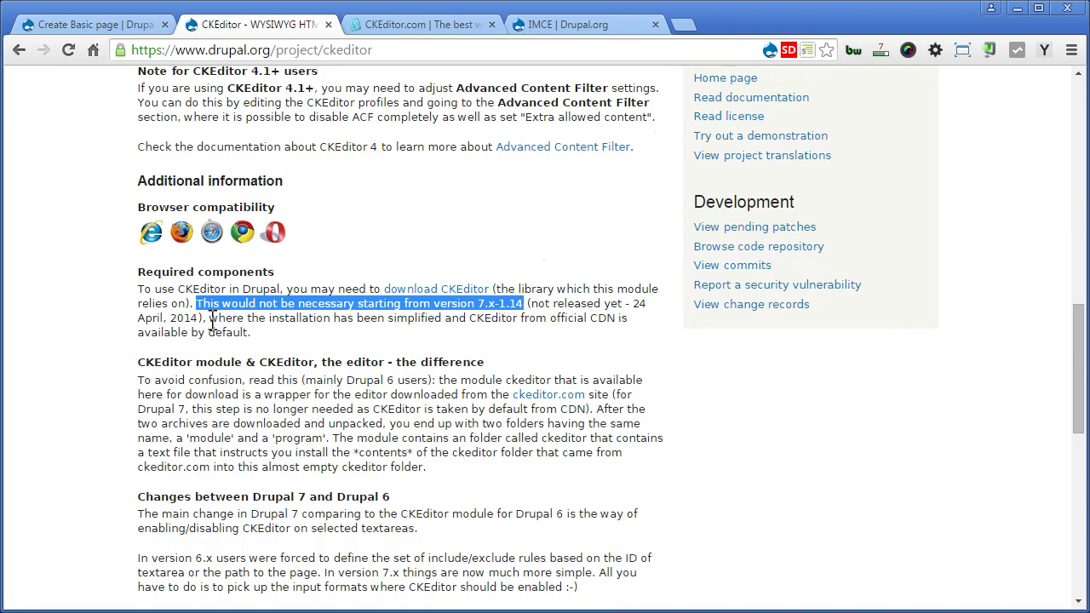
pyautogui.moveTo(206, 318); pyautogui.dragTo(254, 335)
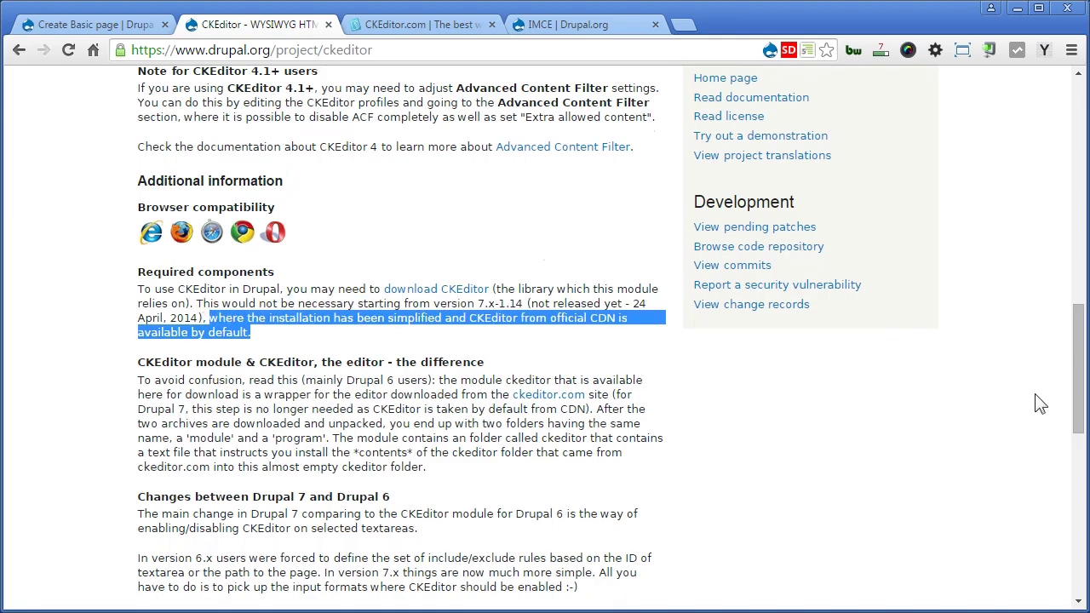
pyautogui.moveTo(1082, 397); pyautogui.dragTo(1085, 521)
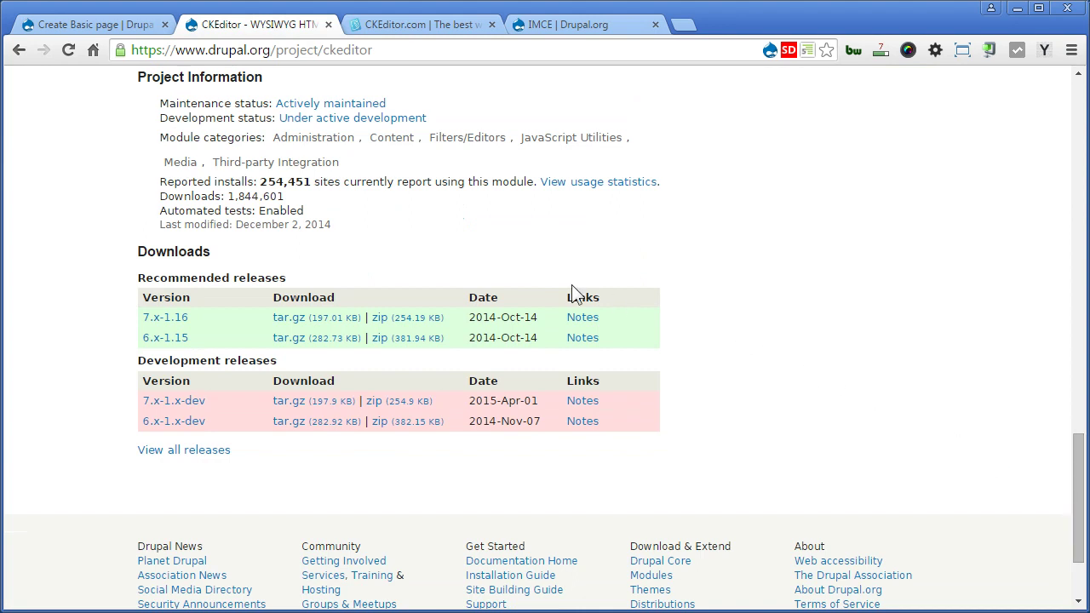
pyautogui.doubleClick(174, 317)
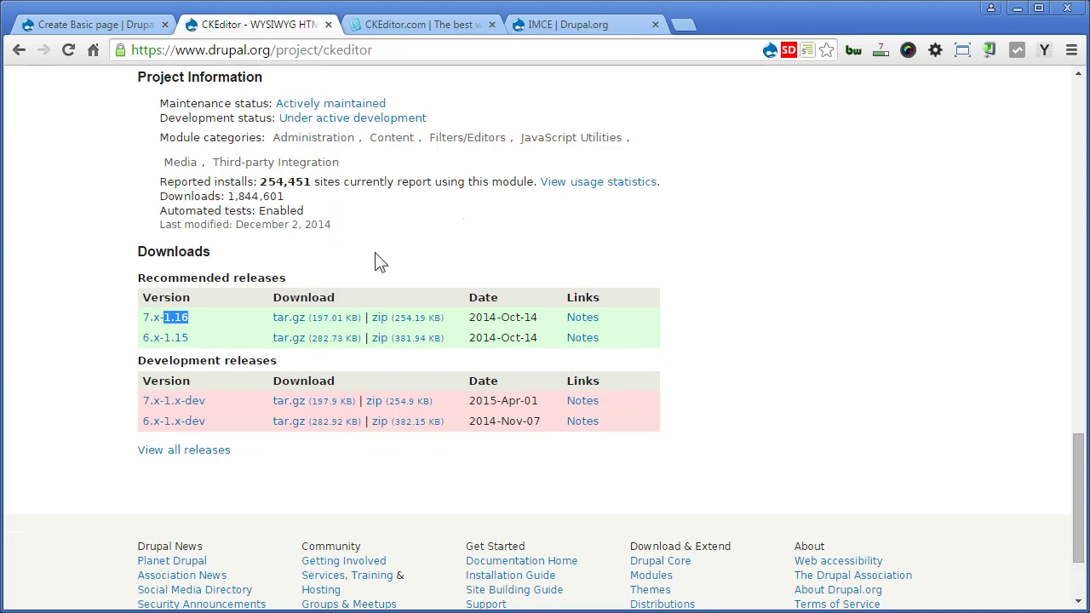
# Step: Copy the download link address of the CKEditor 7.x-1.16 tar.gz archive
pyautogui.click(342, 318)
pyautogui.rightClick(343, 319)
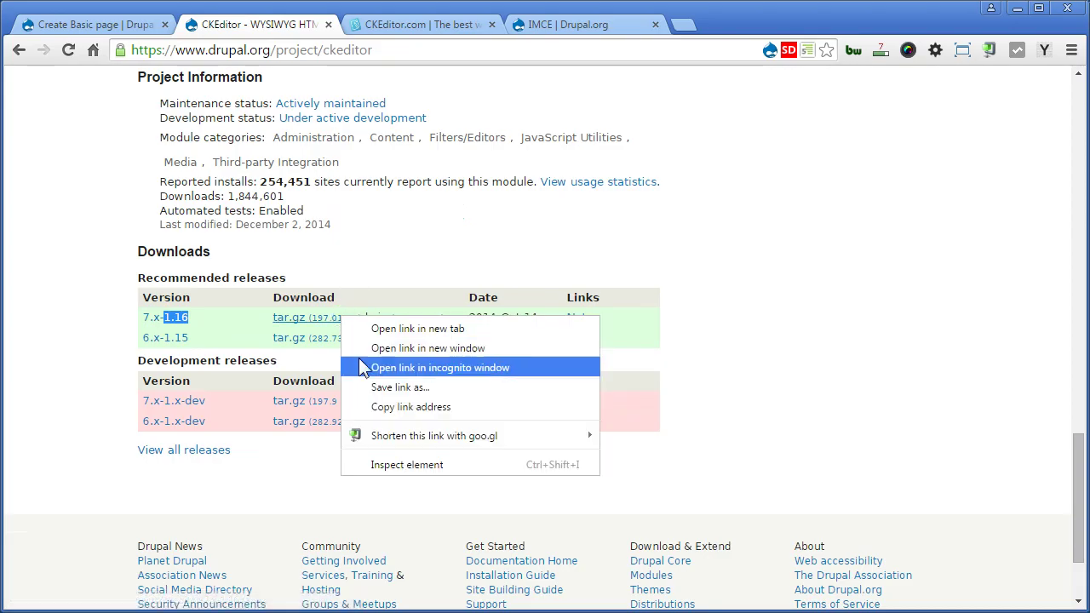
pyautogui.click(374, 406)
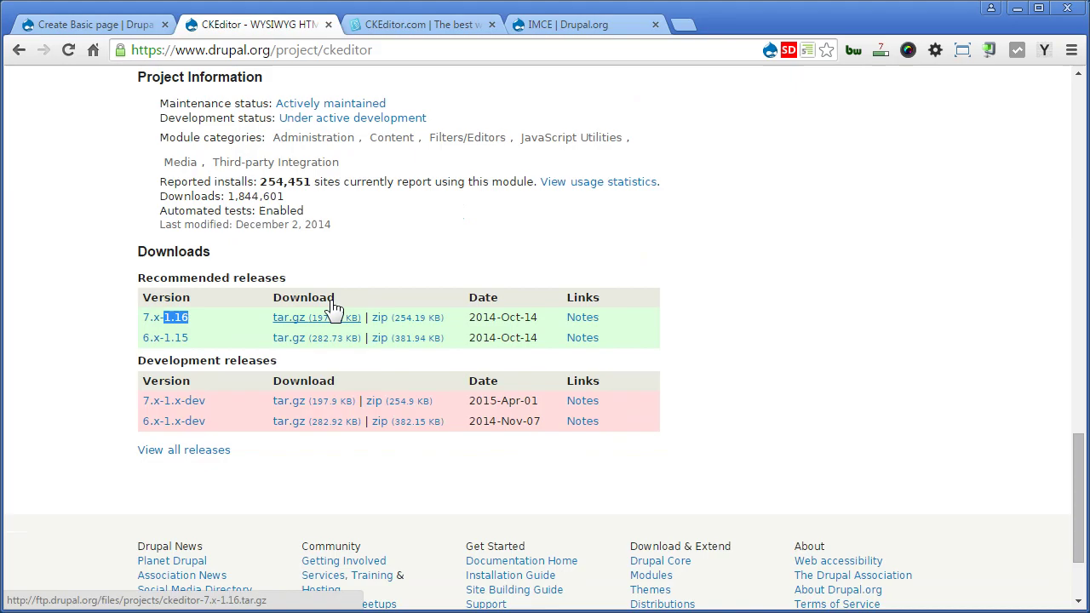
pyautogui.click(109, 30)
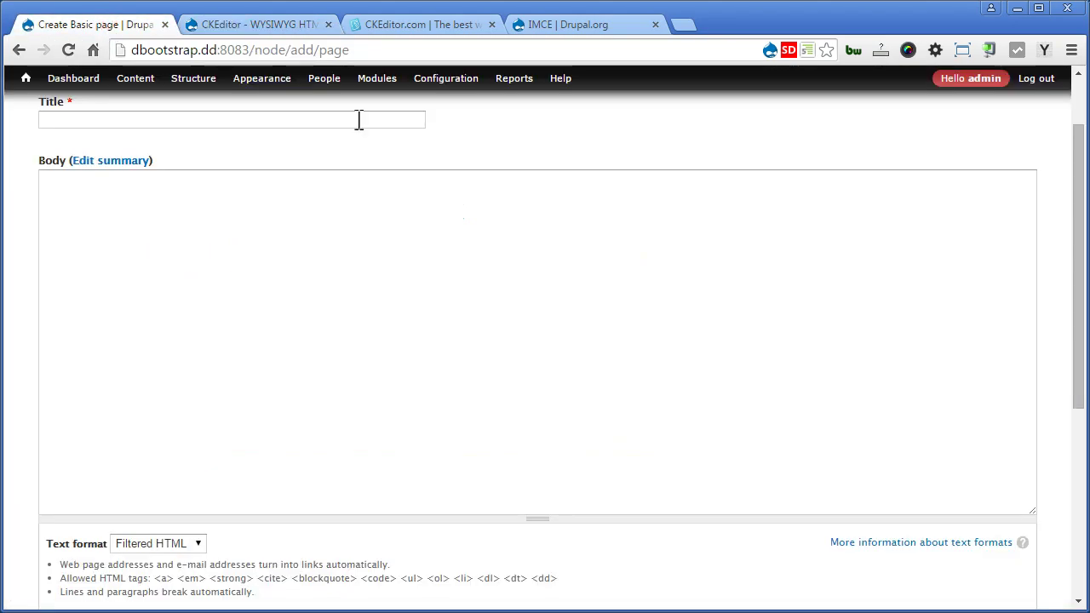
pyautogui.click(375, 79)
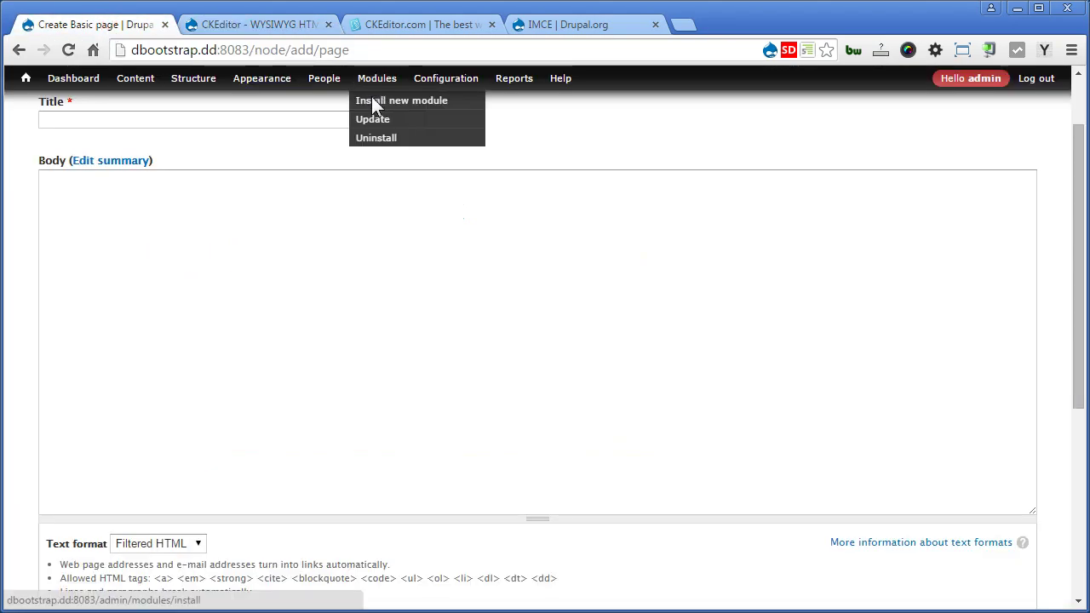
pyautogui.click(374, 99)
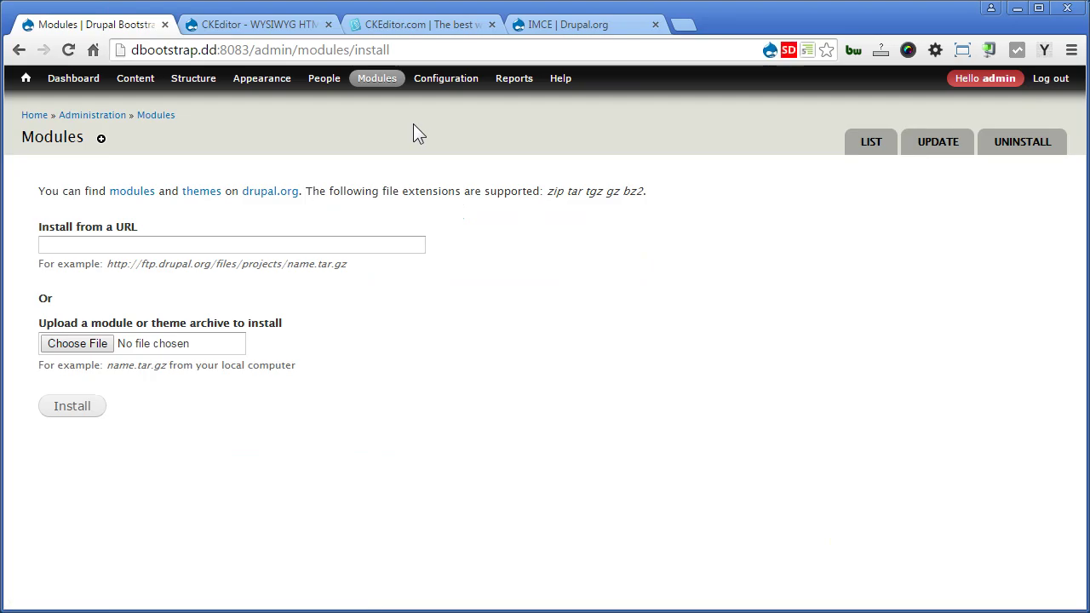
pyautogui.click(306, 248)
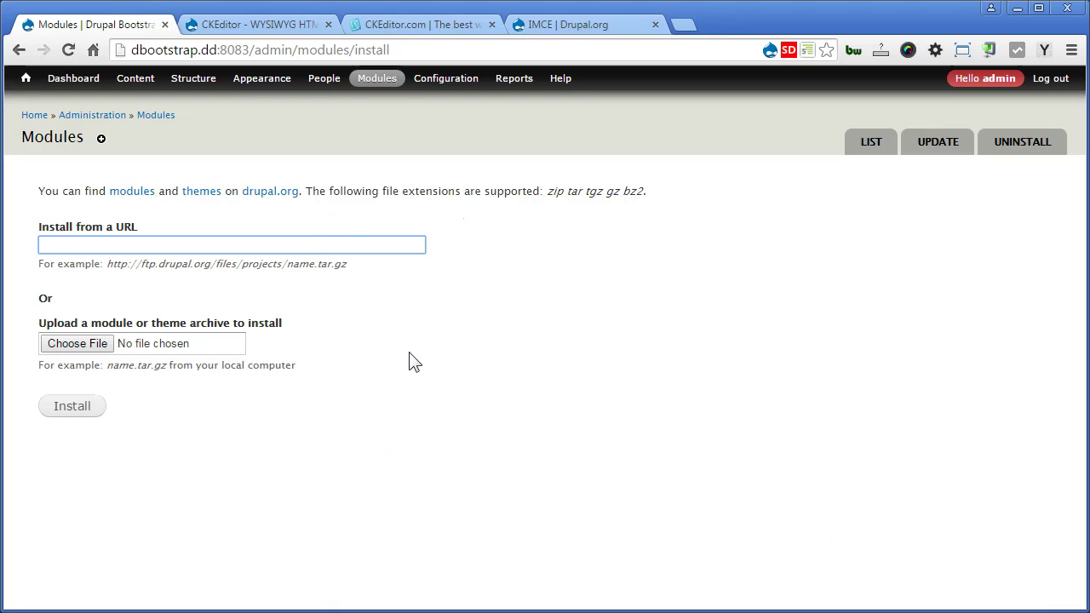
pyautogui.write('http://ftp.drupal.org/files/projects/ckeditor-7.x-1.16.tar.gz')
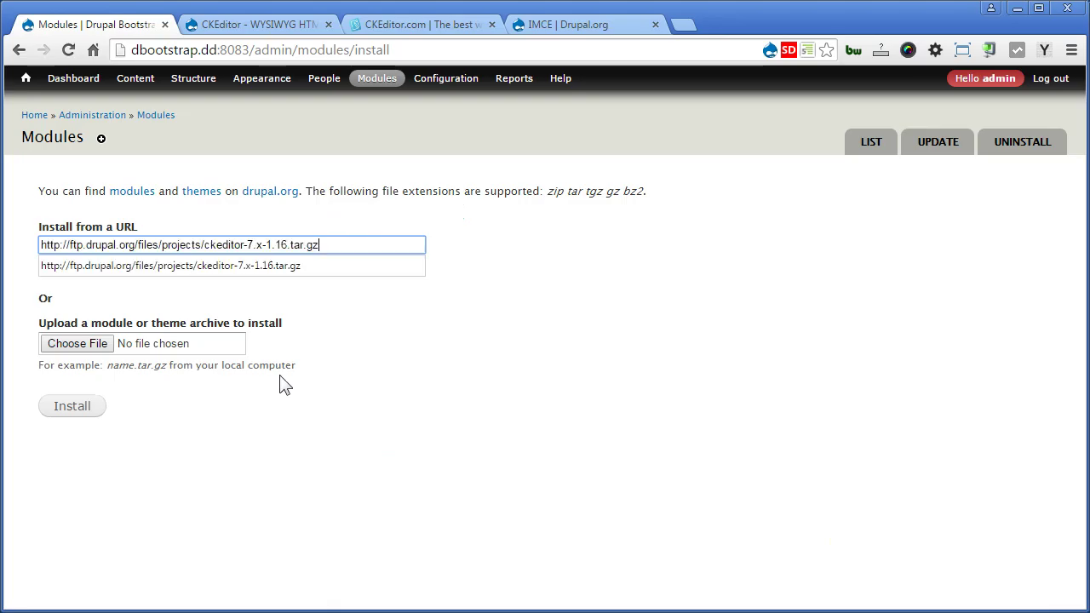
pyautogui.click(89, 407)
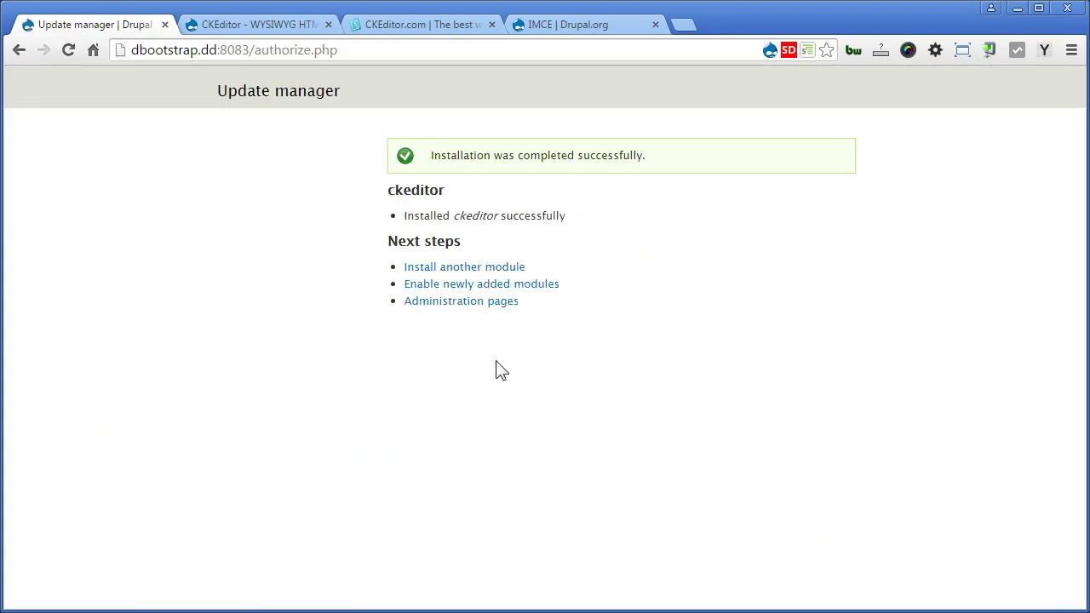
# Step: Begin another module installation and copy the link address of the IMCE 7.x-1.9 tar.gz archive from its drupal.org project page
pyautogui.click(514, 268)
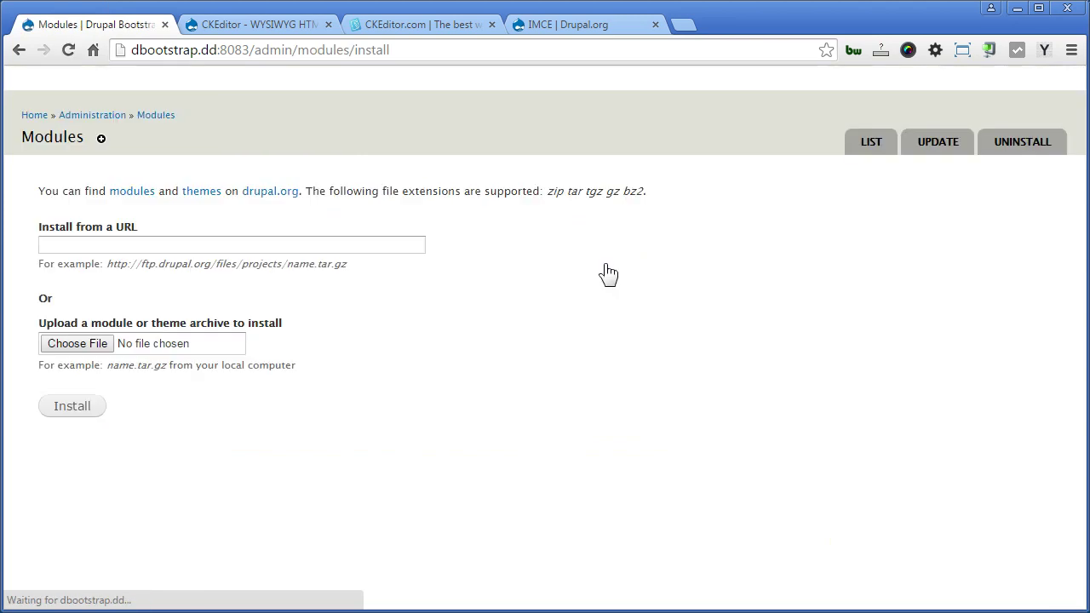
pyautogui.click(569, 28)
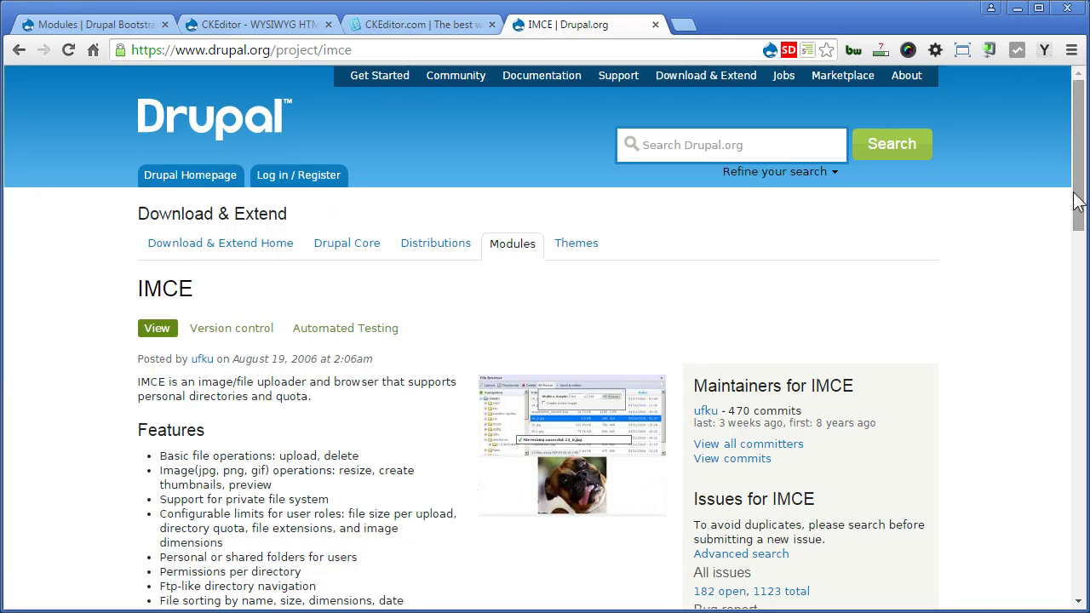
pyautogui.scroll(-2, 1083, 294)
pyautogui.scroll(-10, 1083, 294)
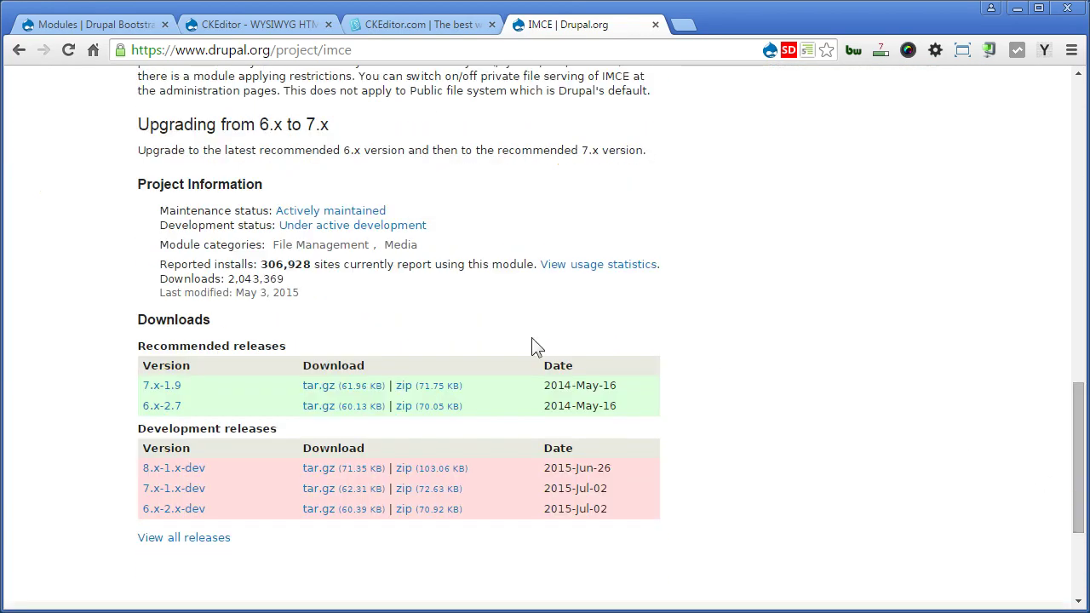
pyautogui.rightClick(360, 387)
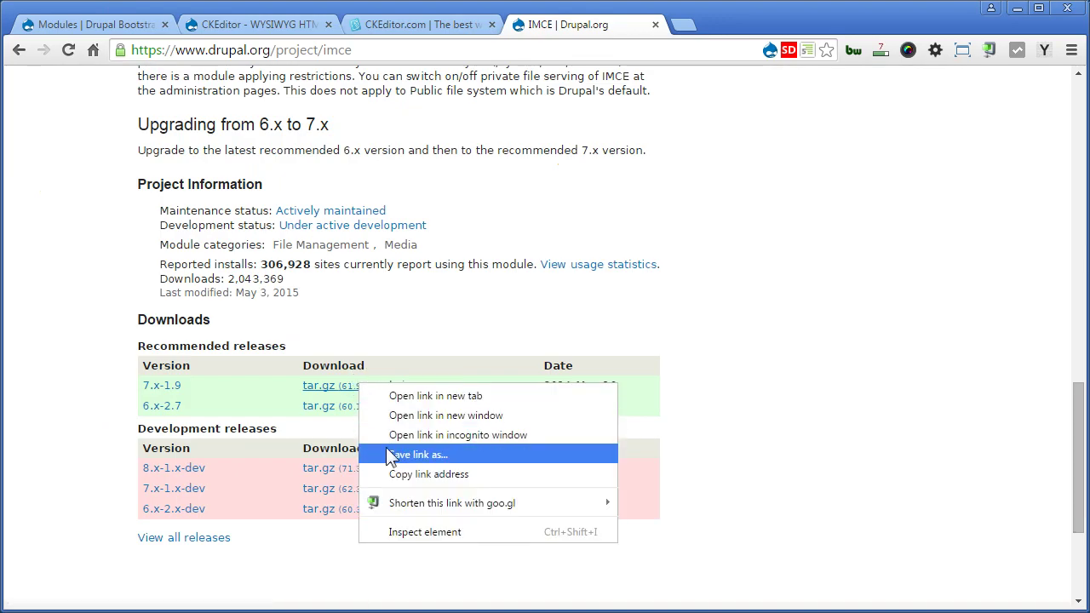
pyautogui.click(409, 474)
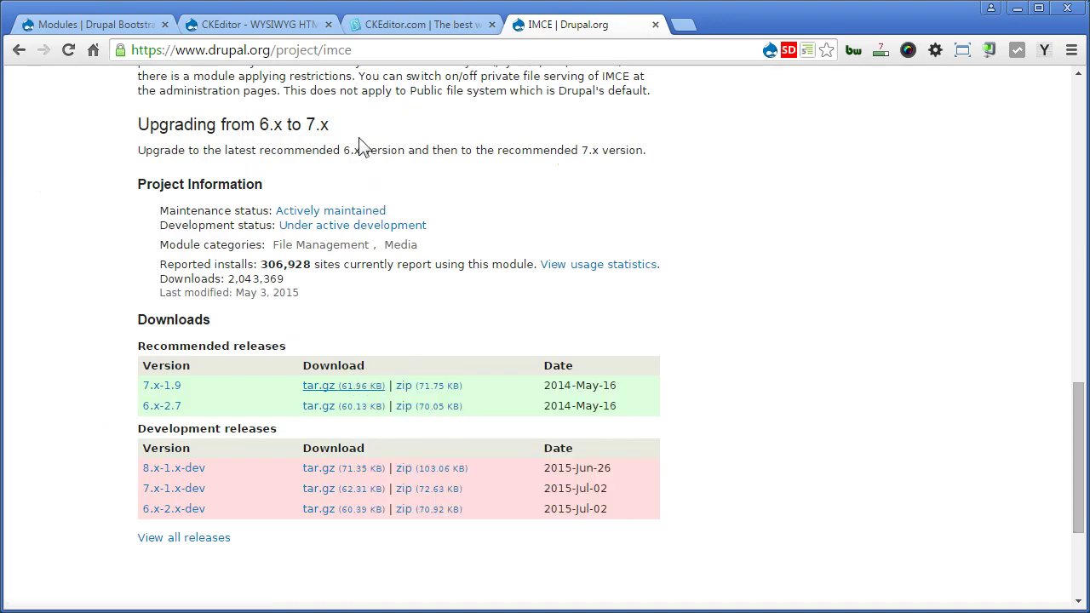
# Step: Install the IMCE module on the Drupal Bootstrap site from the copied archive URL
pyautogui.click(108, 23)
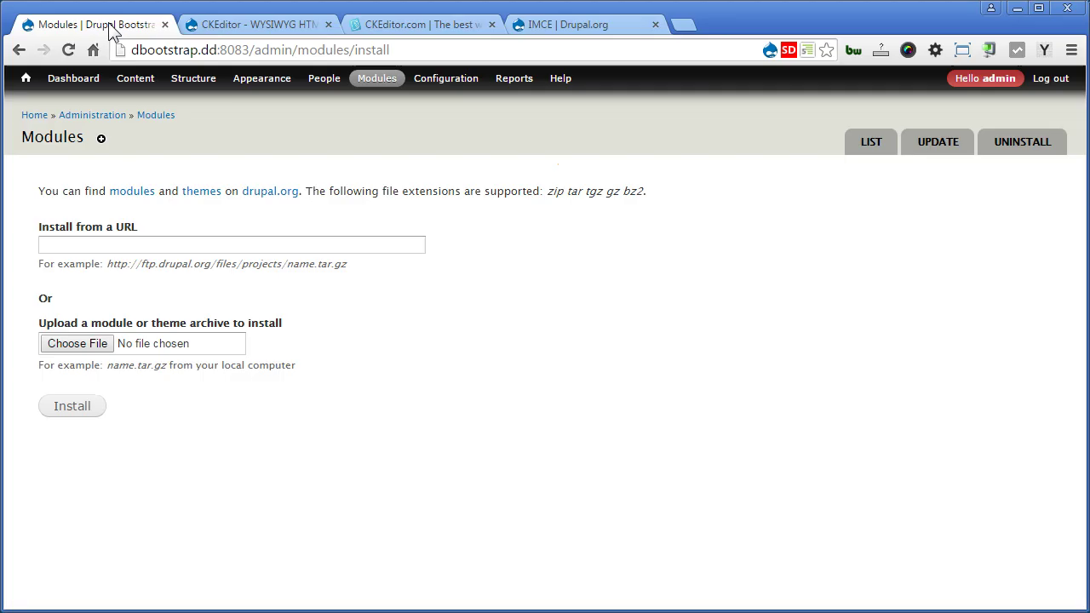
pyautogui.click(143, 243)
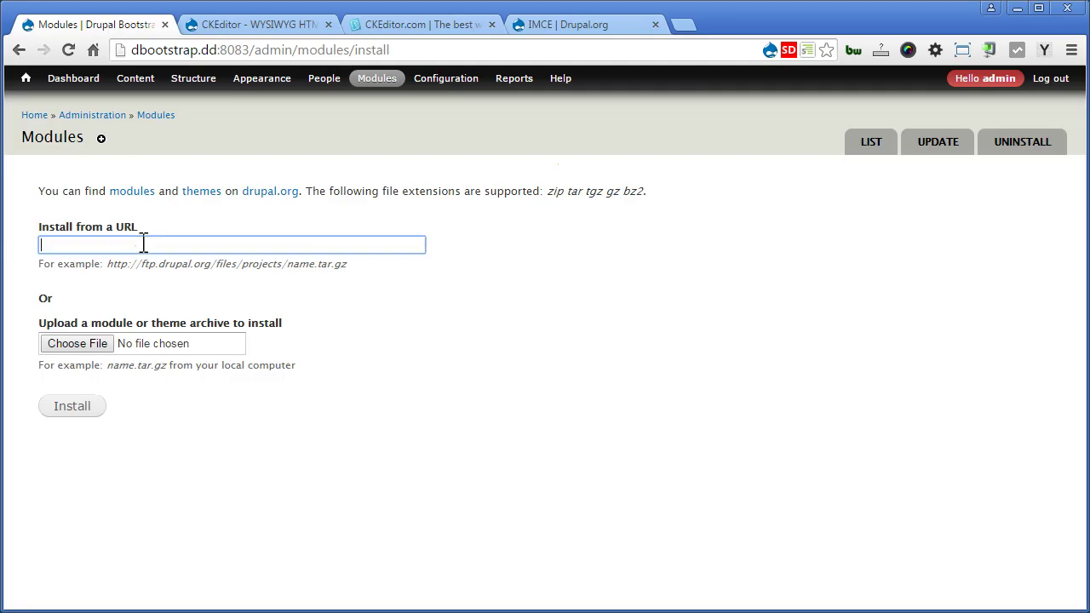
pyautogui.hotkey('ctrl', 'v')
pyautogui.click(92, 409)
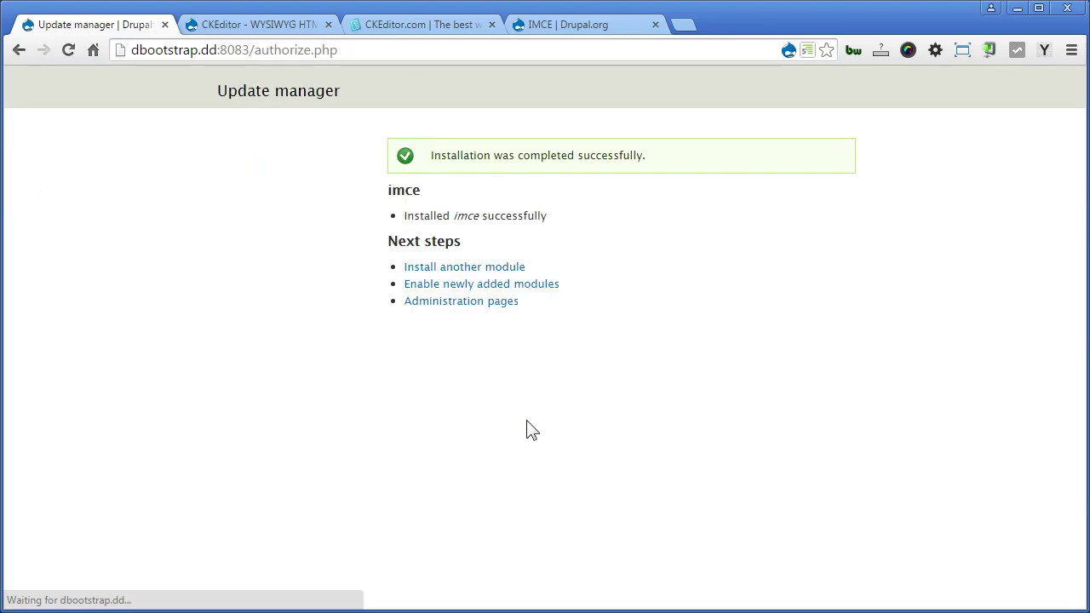
# Step: Enable the newly added IMCE and CKEditor modules and save the module configuration
pyautogui.click(545, 284)
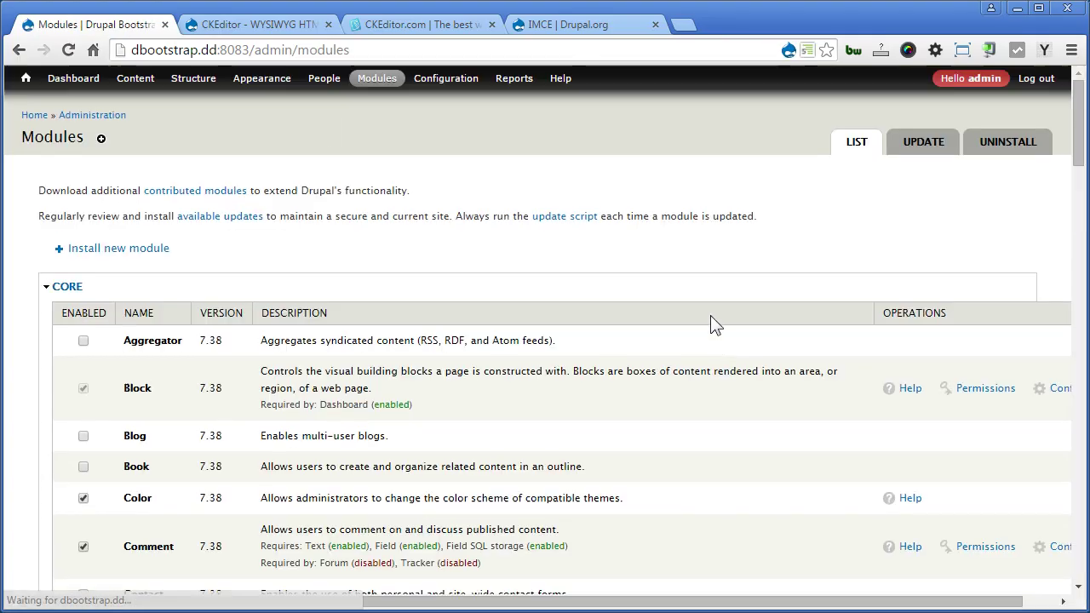
pyautogui.moveTo(1075, 142); pyautogui.dragTo(1054, 572)
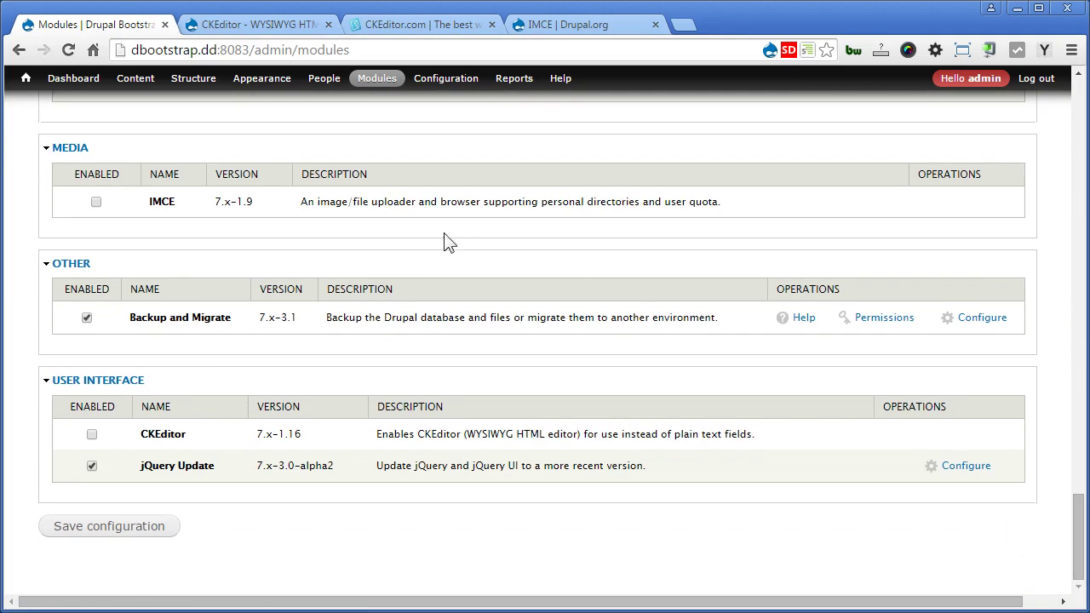
pyautogui.click(96, 203)
pyautogui.click(92, 435)
pyautogui.click(127, 533)
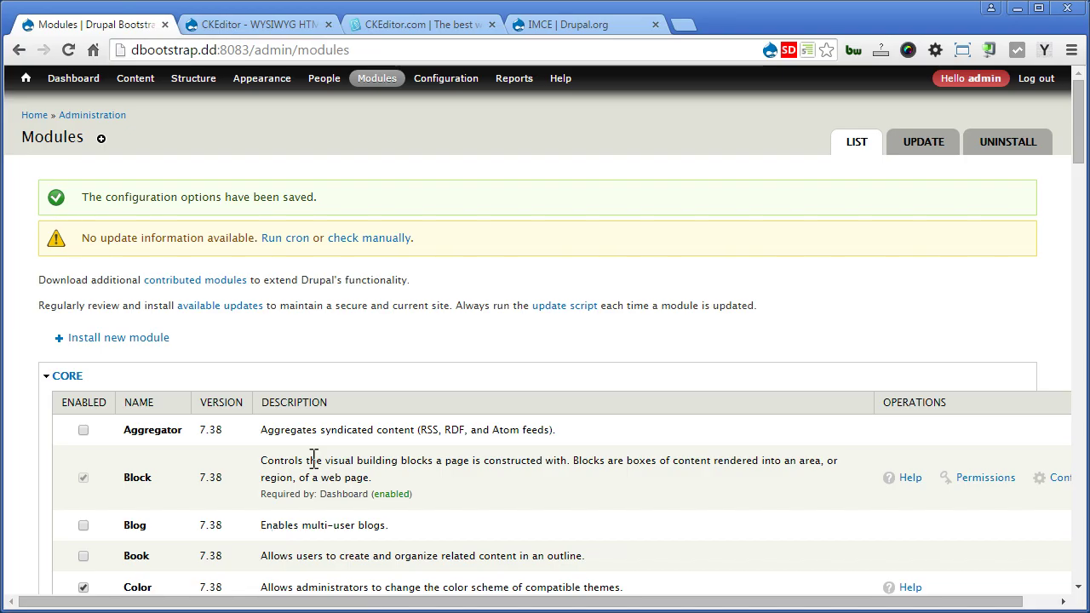
# Step: Open a new Basic page form and switch the body's text format to Full HTML to compare the editor toolbars
pyautogui.moveTo(143, 83)
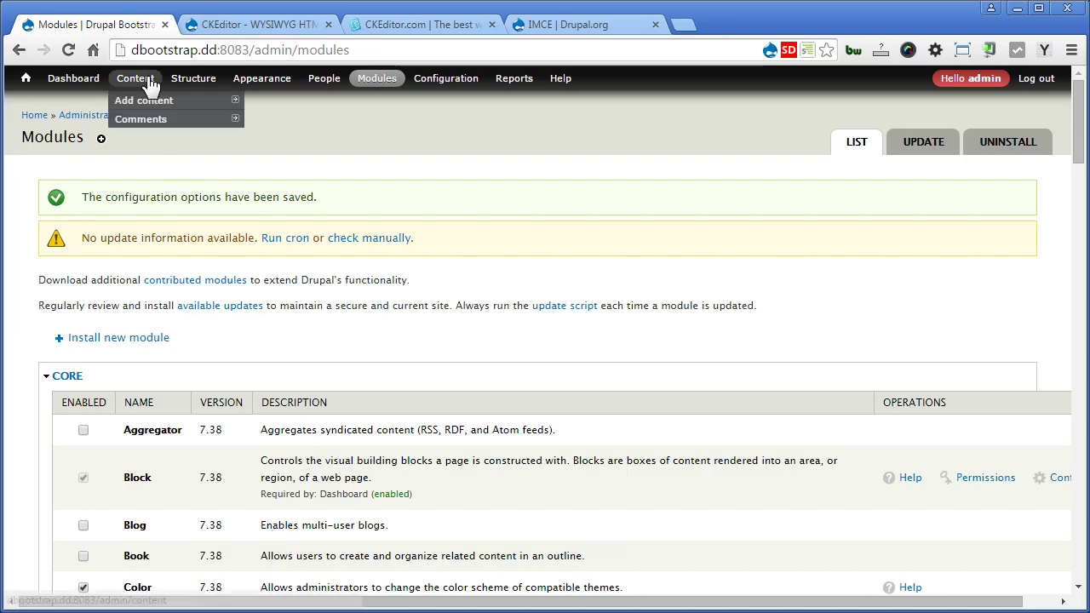
pyautogui.moveTo(151, 110)
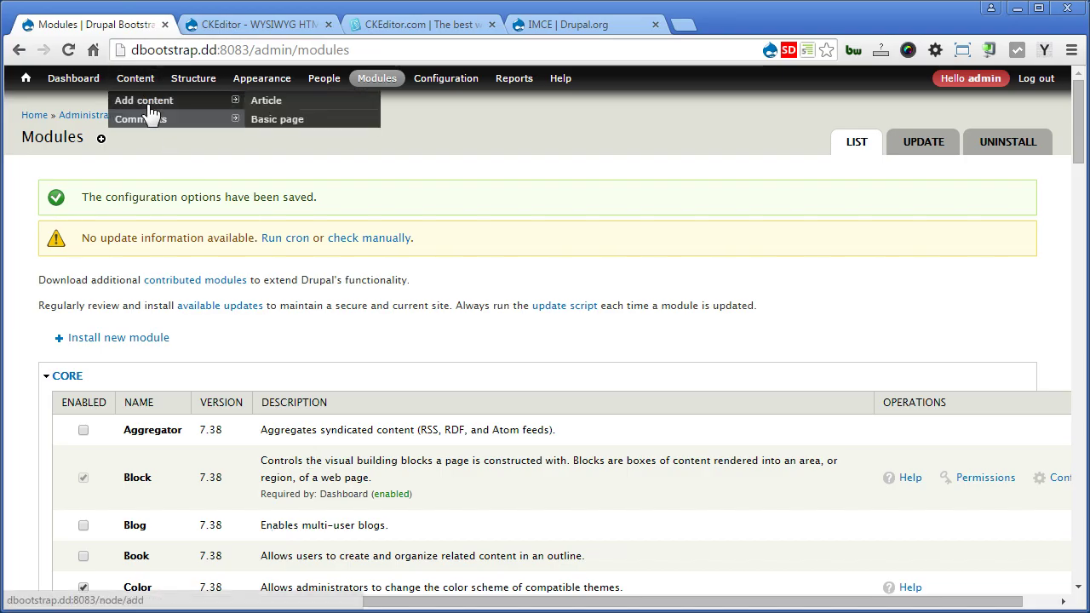
pyautogui.click(279, 122)
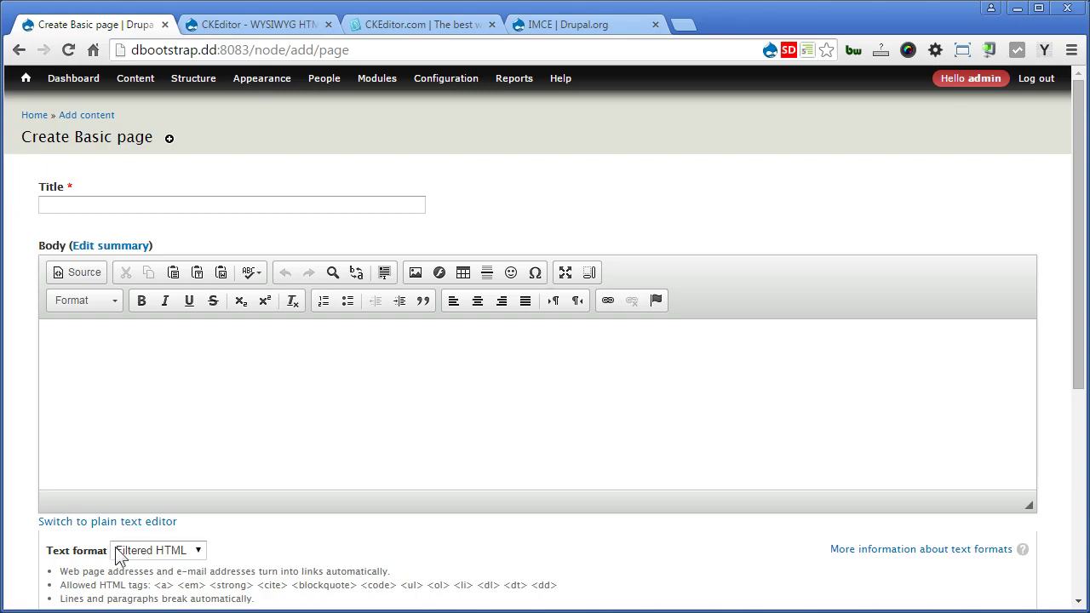
pyautogui.click(175, 553)
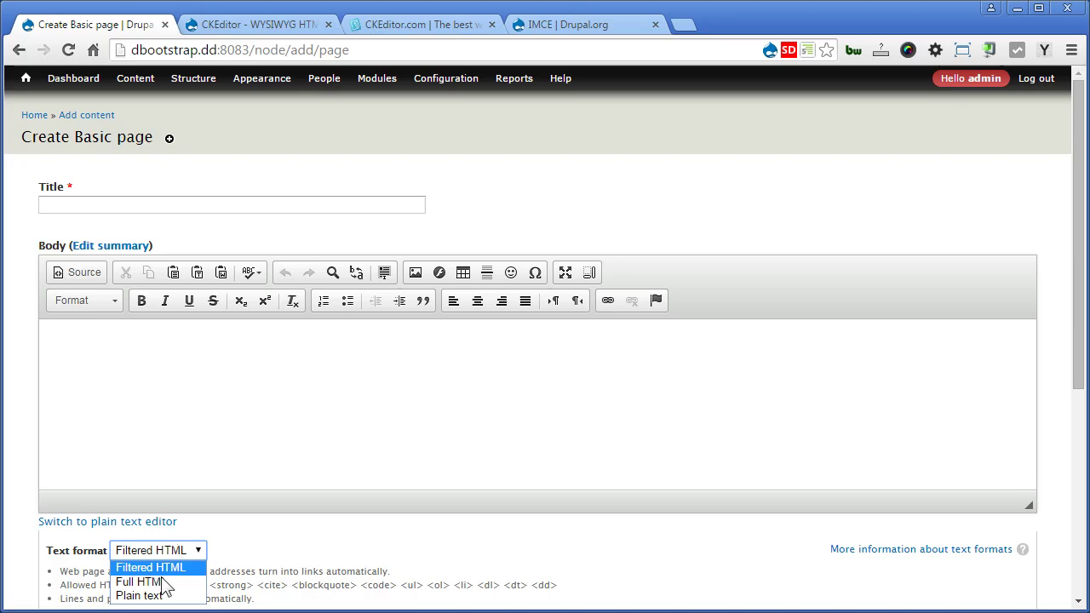
pyautogui.click(160, 583)
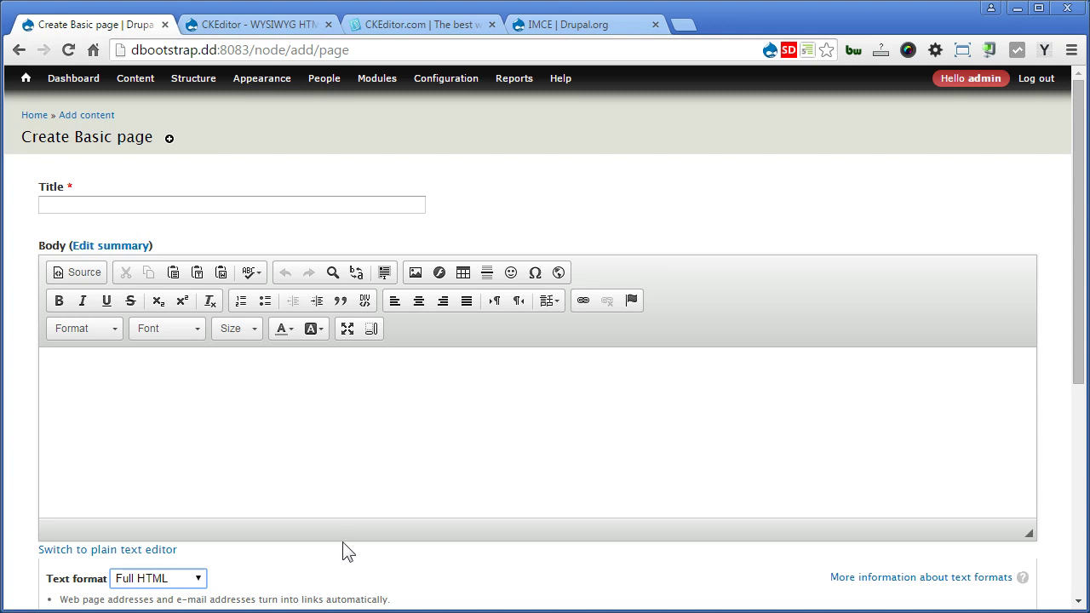
# Step: Move Full HTML above Filtered HTML in the text formats list, save the order, and check the default format on a new Basic page form
pyautogui.moveTo(450, 85)
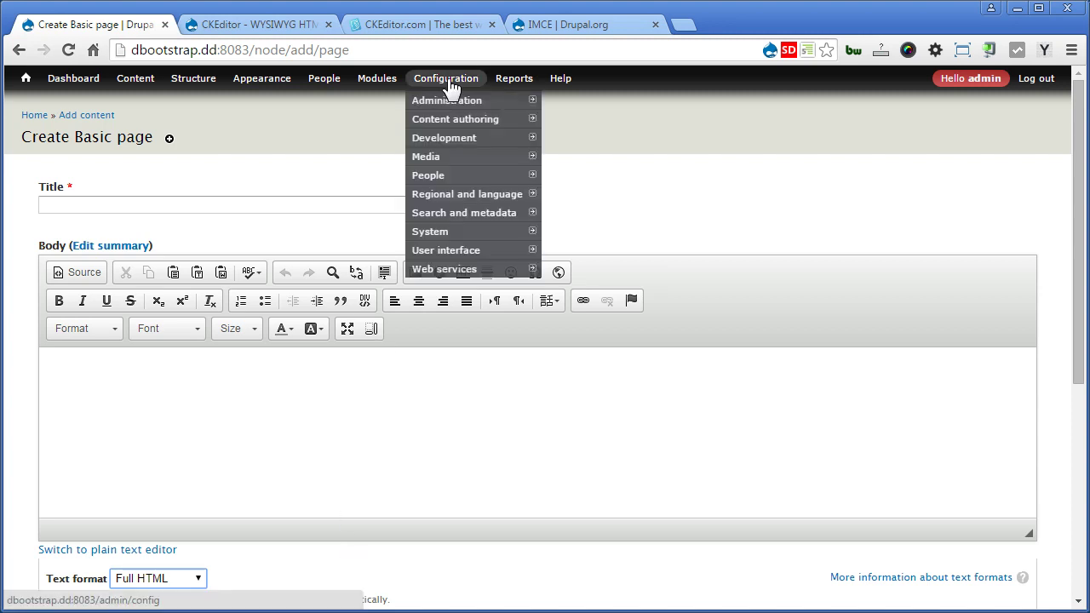
pyautogui.moveTo(463, 122)
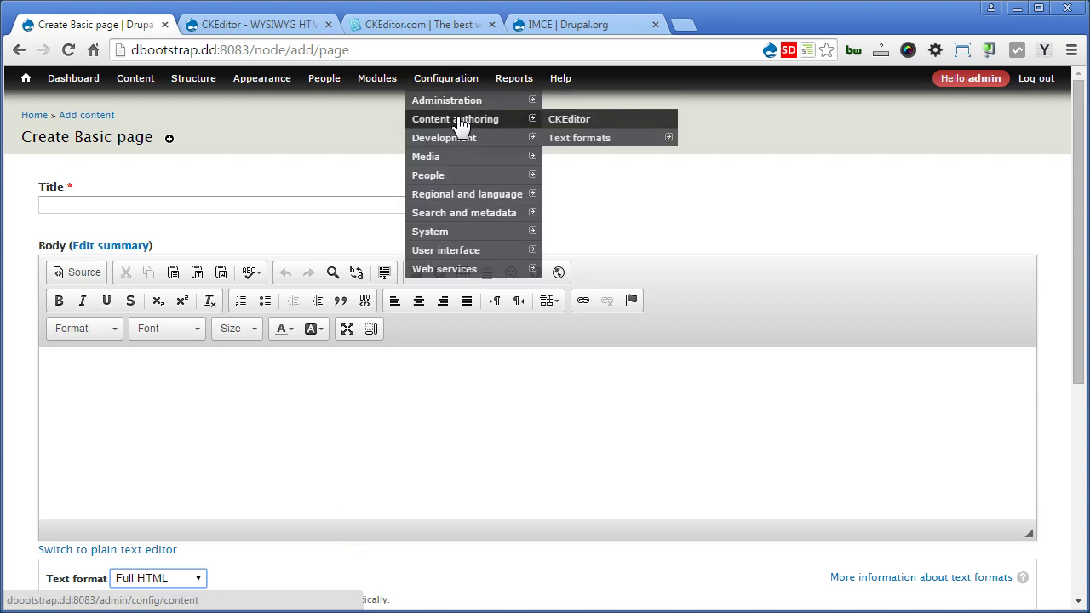
pyautogui.click(586, 141)
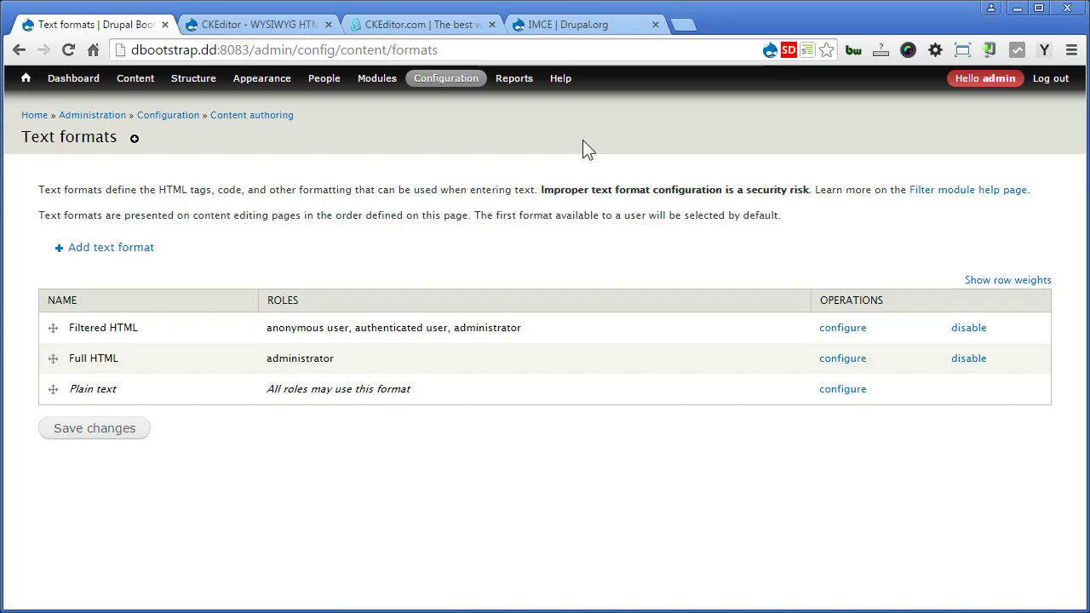
pyautogui.moveTo(52, 354); pyautogui.dragTo(50, 319)
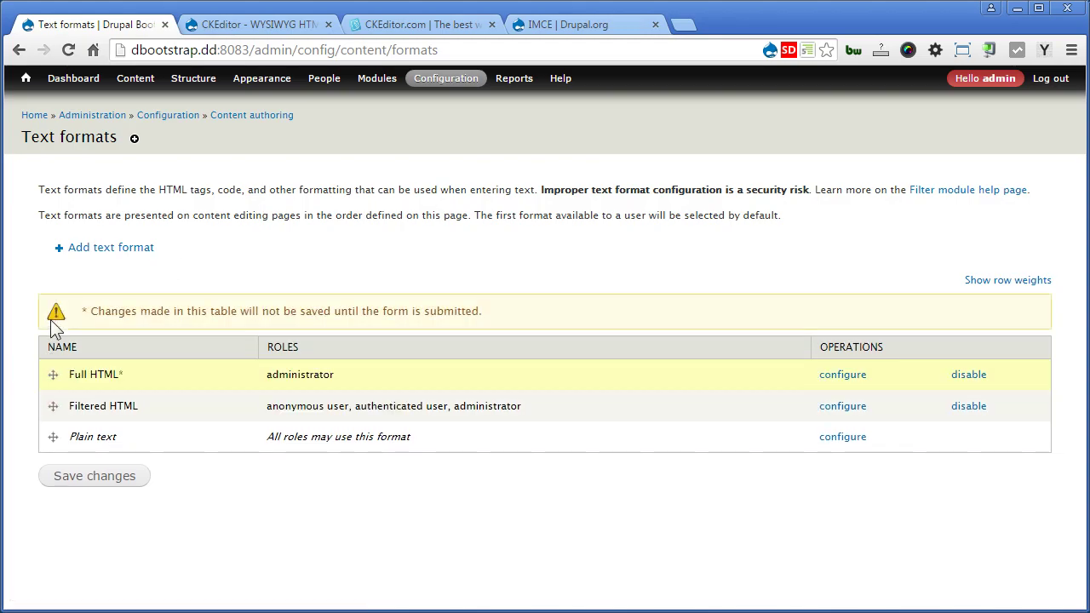
pyautogui.click(86, 479)
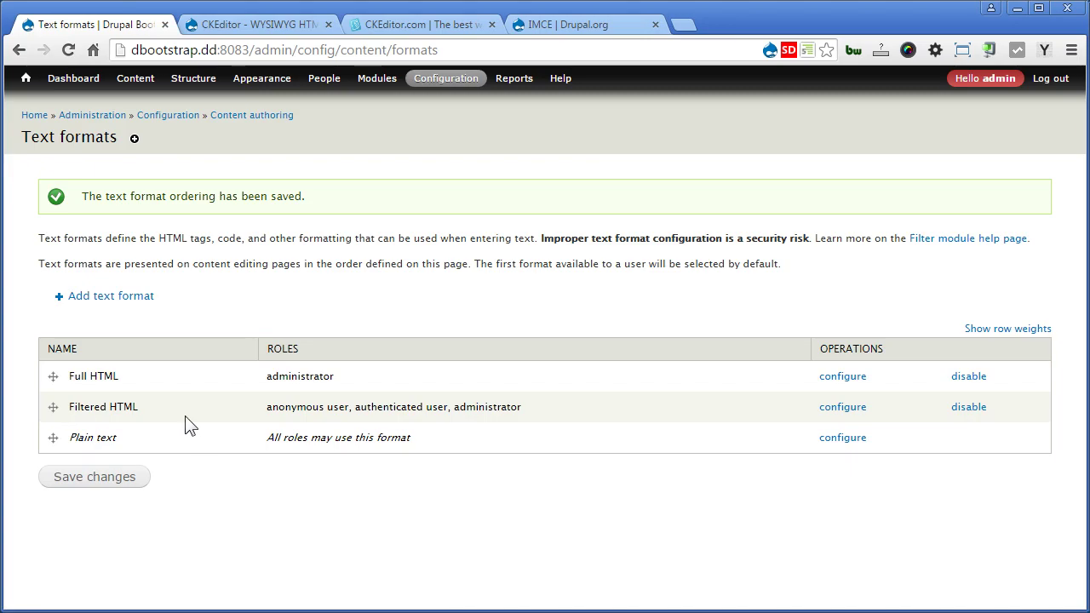
pyautogui.moveTo(134, 85)
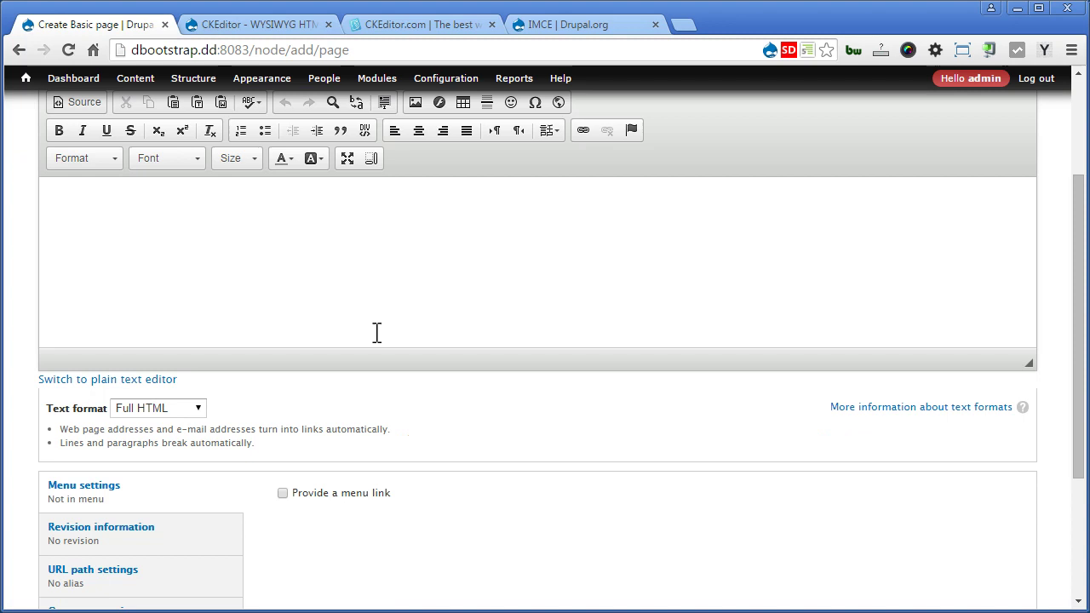
pyautogui.scroll(1, 416, 319)
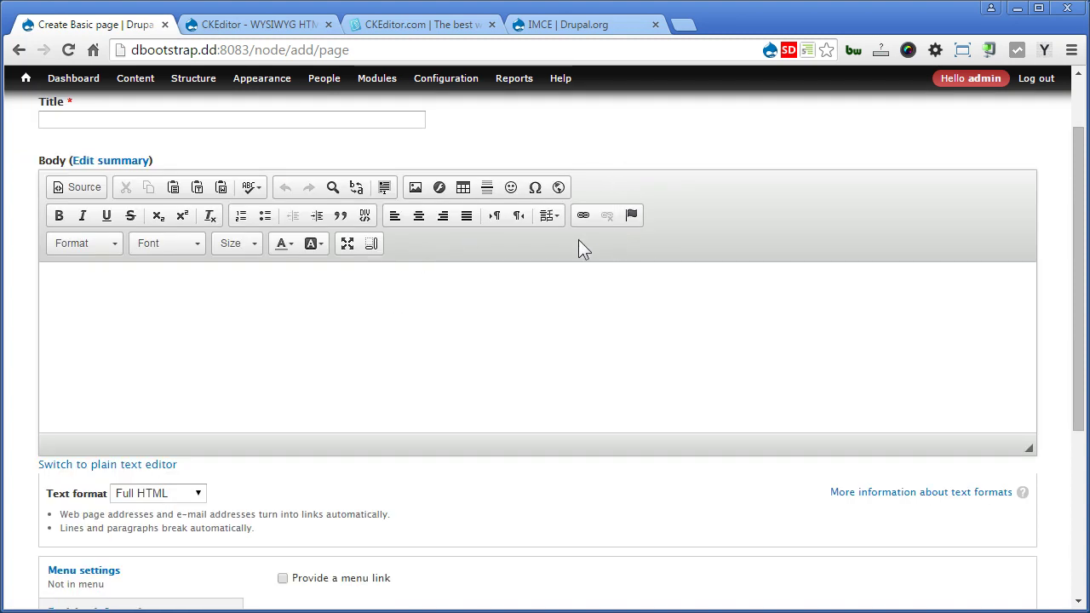
# Step: Open the CKEditor profile linked to the Full HTML input format for editing
pyautogui.moveTo(452, 80)
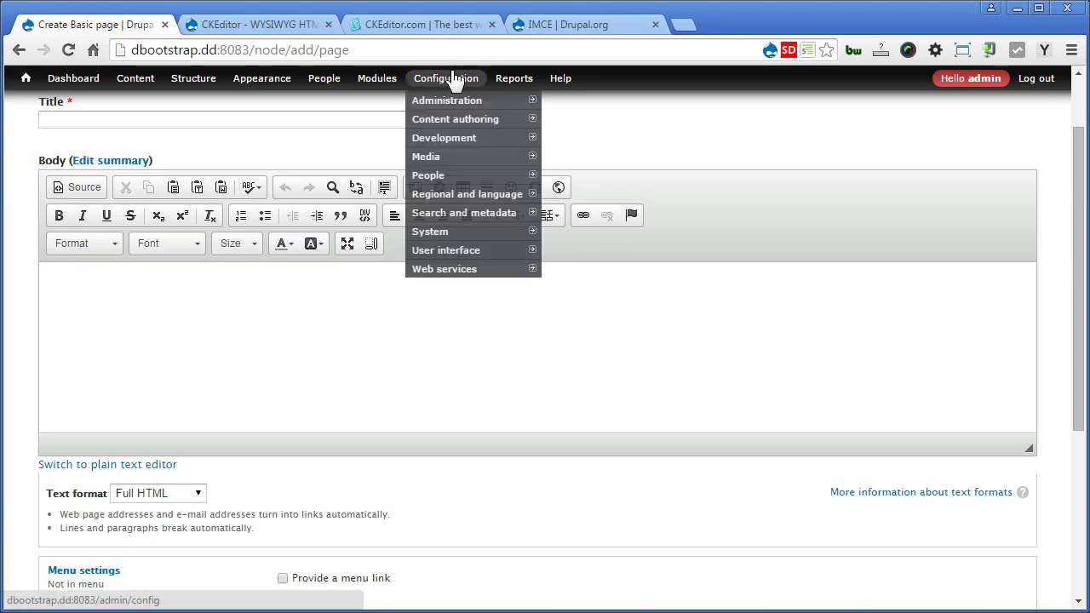
pyautogui.moveTo(460, 122)
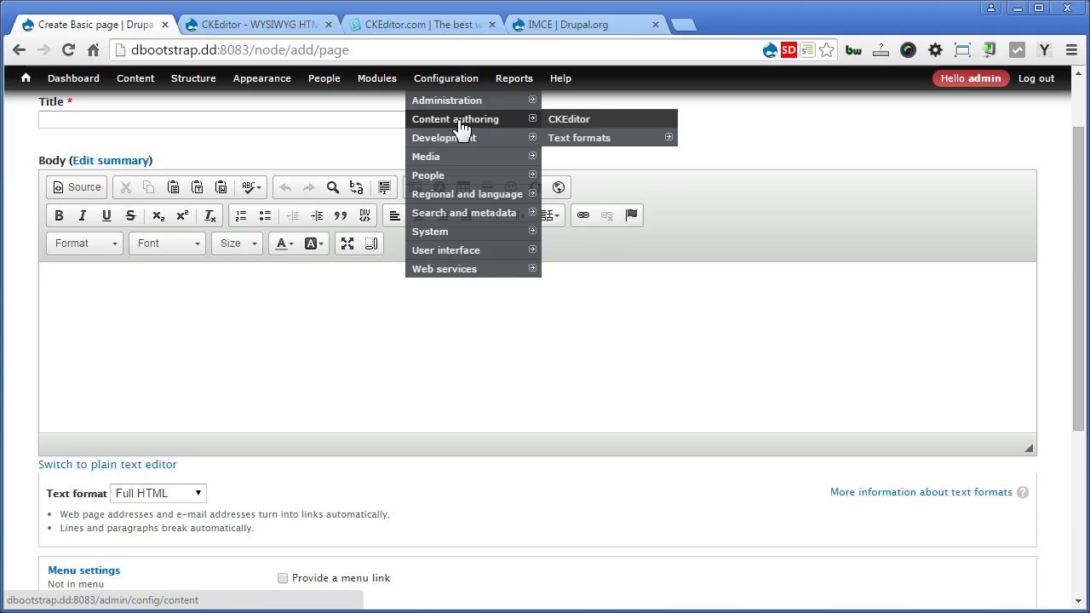
pyautogui.click(565, 124)
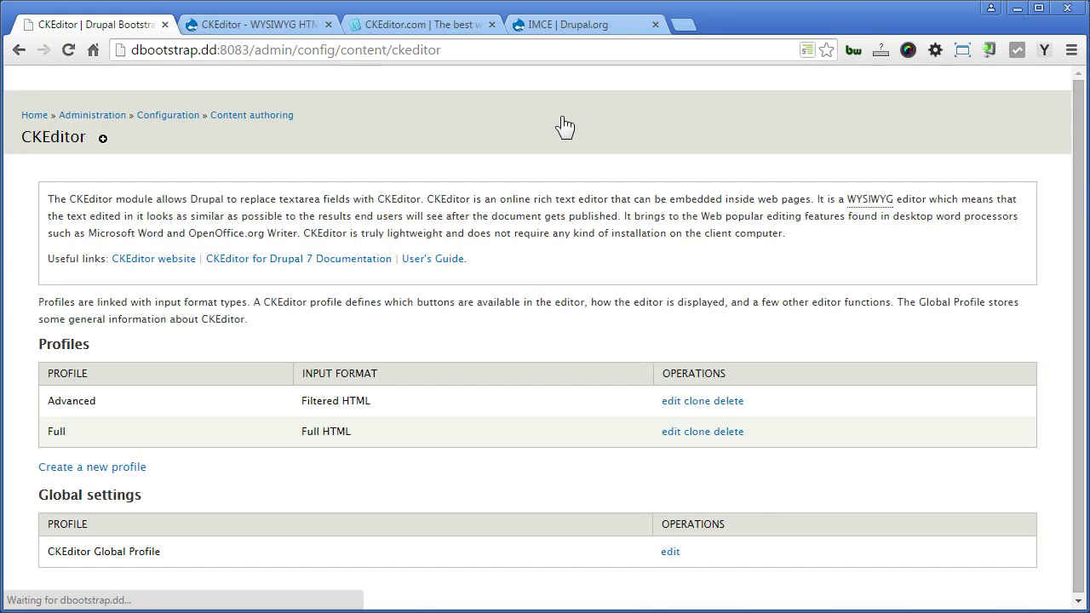
pyautogui.tripleClick(300, 436)
pyautogui.click(669, 434)
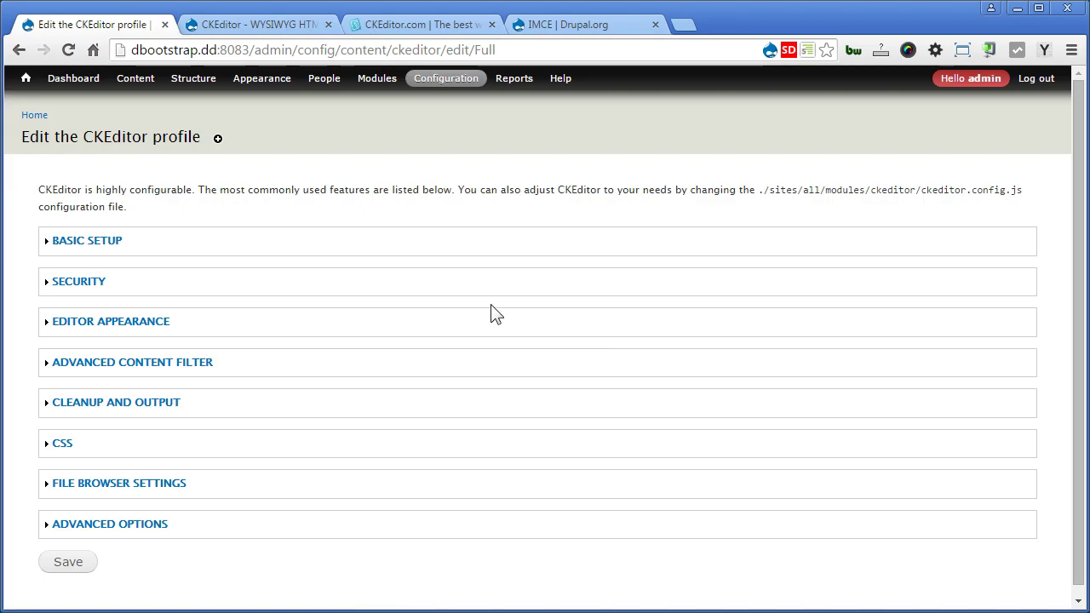
# Step: In the editor appearance settings, add the IMCE image and embedded media buttons to the end of the current toolbar's first row
pyautogui.click(155, 323)
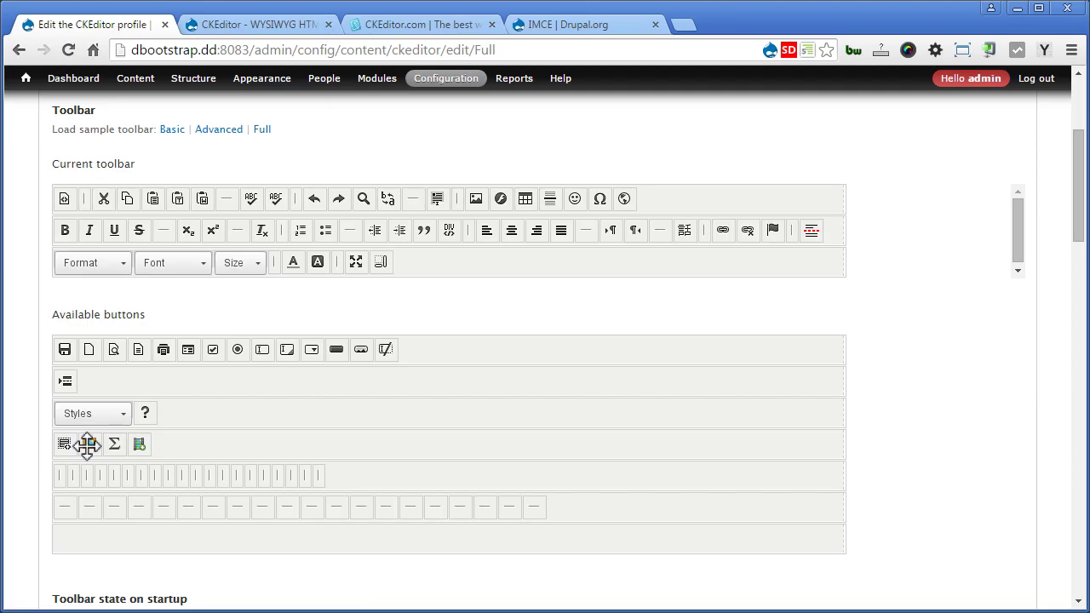
pyautogui.moveTo(88, 444); pyautogui.dragTo(654, 199)
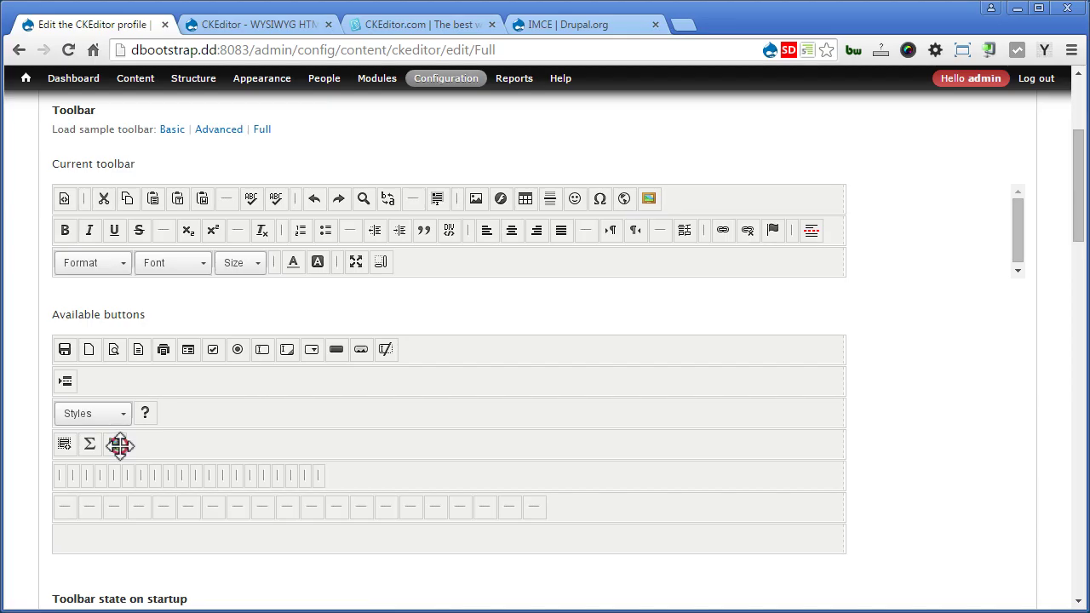
pyautogui.moveTo(119, 445); pyautogui.dragTo(679, 201)
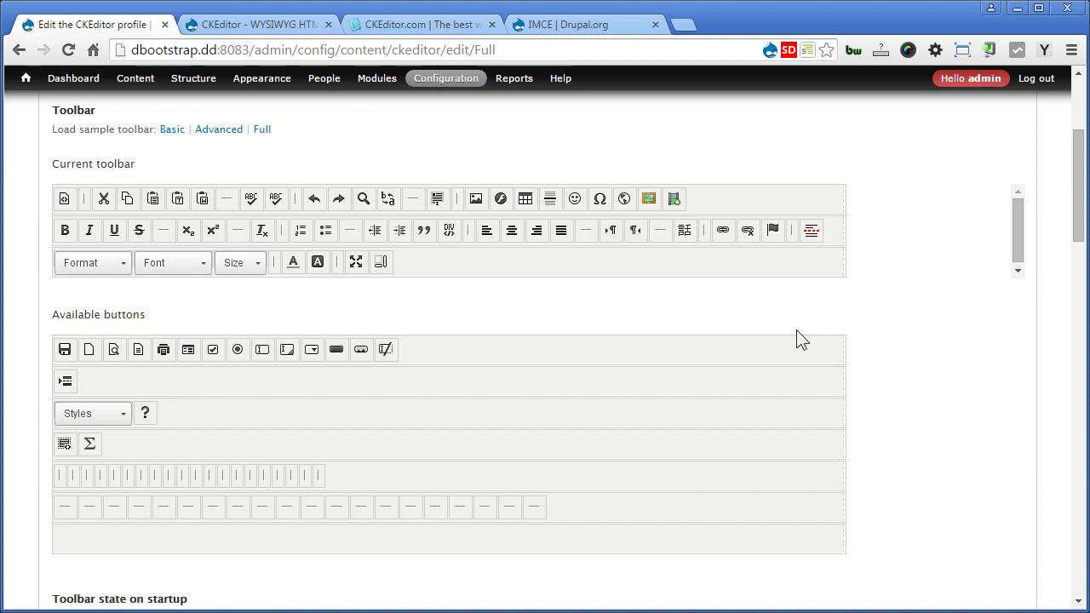
# Step: Enable the plugins for inserting files from IMCE without image dialog and for inserting Drupal embedded media
pyautogui.moveTo(1077, 224); pyautogui.dragTo(1078, 460)
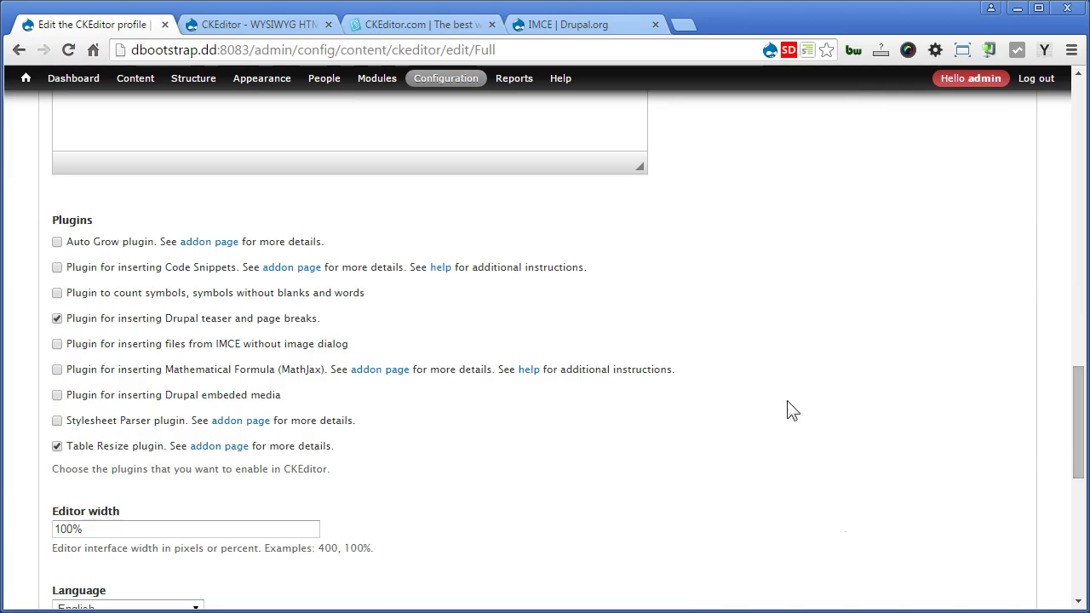
pyautogui.click(147, 345)
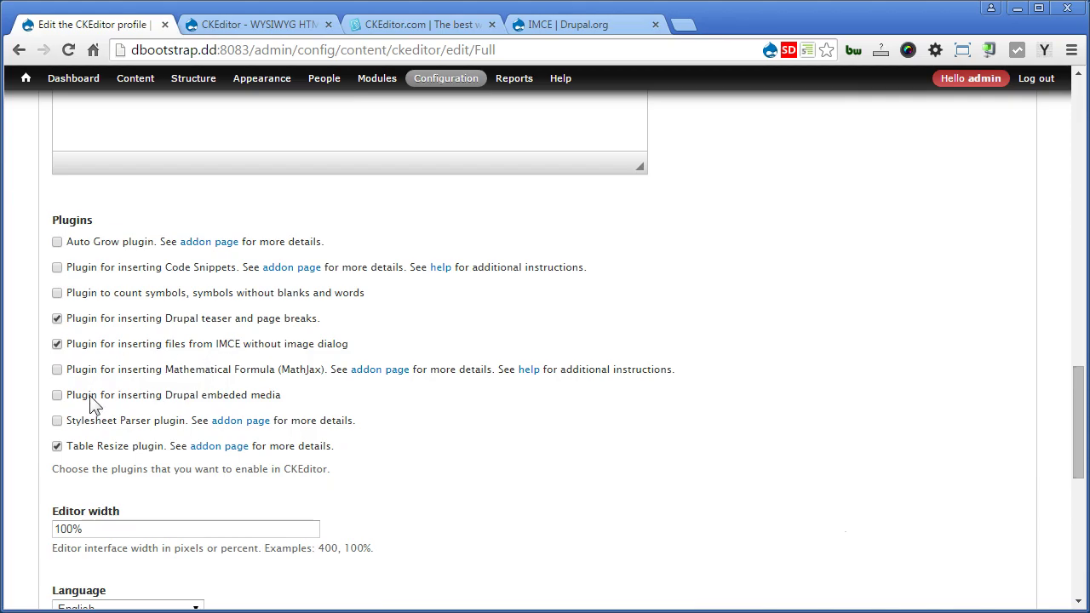
pyautogui.click(155, 397)
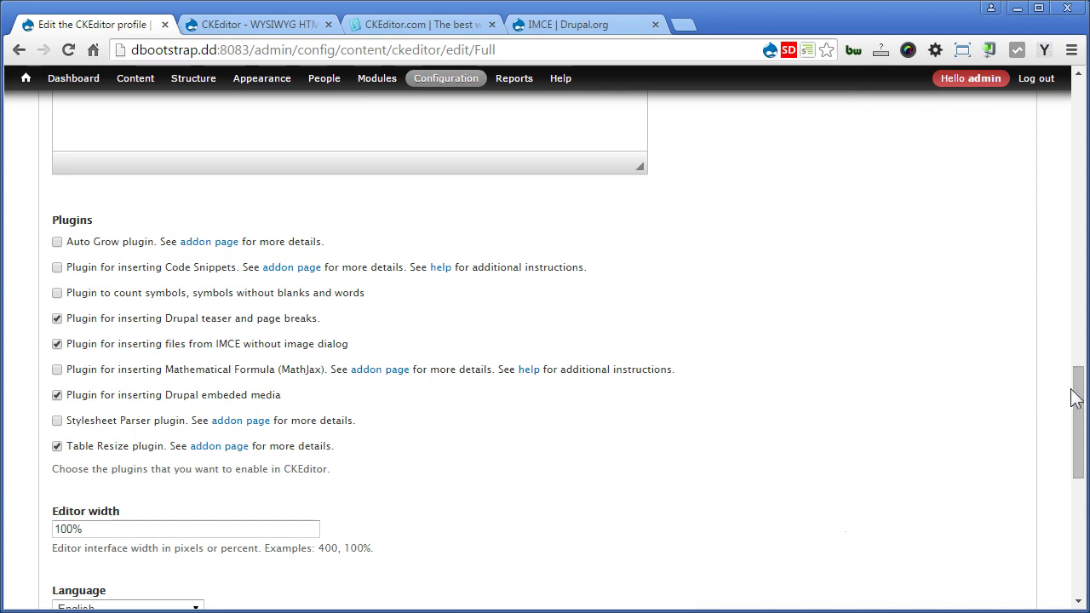
# Step: Set the Link dialog window's file browser type to IMCE in the file browser settings and save the CKEditor profile
pyautogui.moveTo(1075, 398); pyautogui.dragTo(1040, 530)
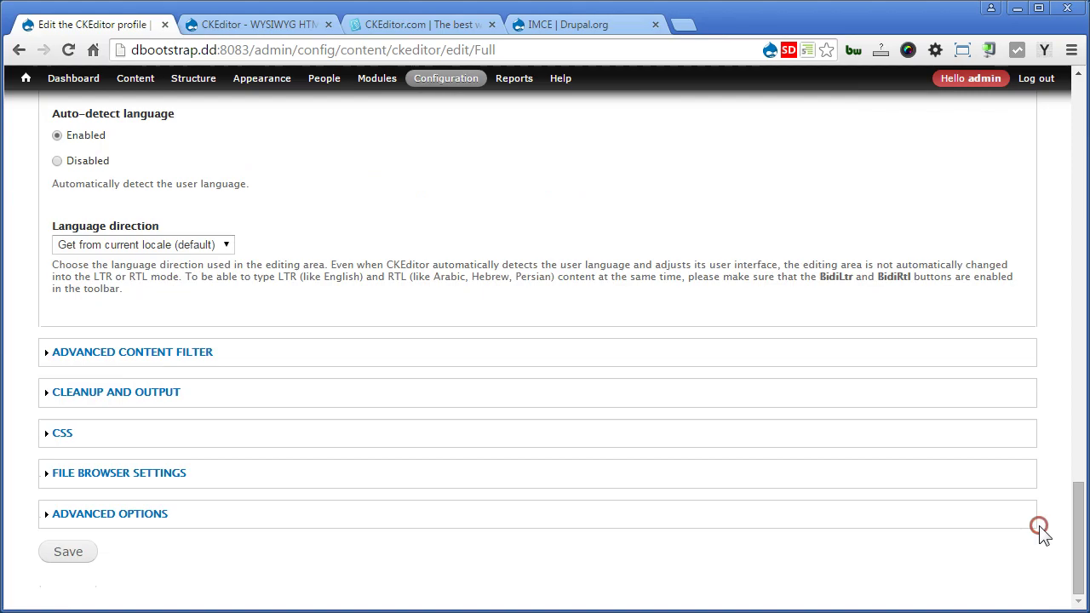
pyautogui.click(182, 475)
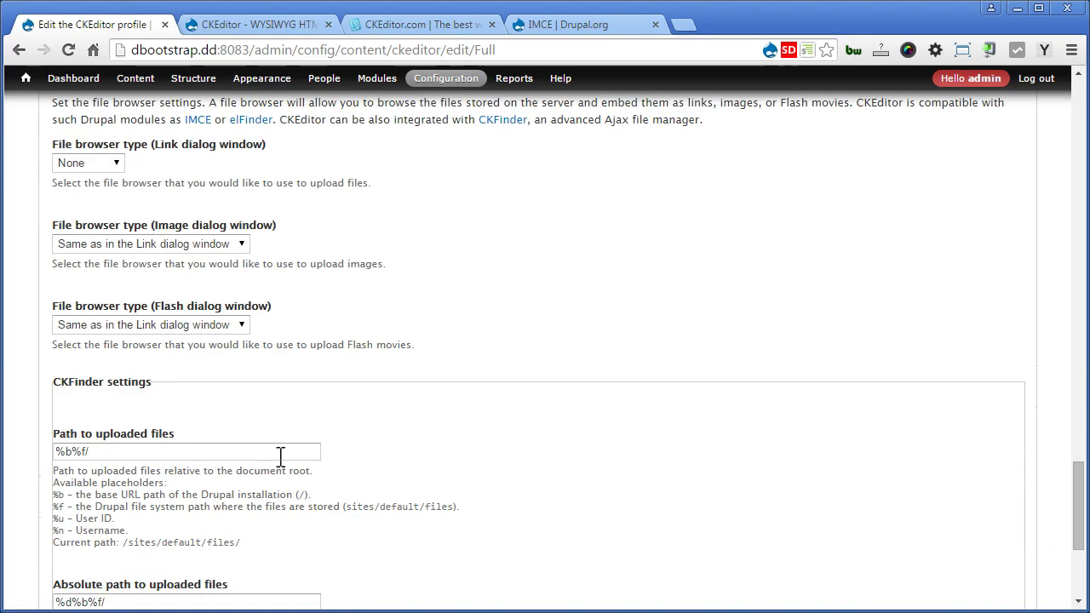
pyautogui.click(116, 166)
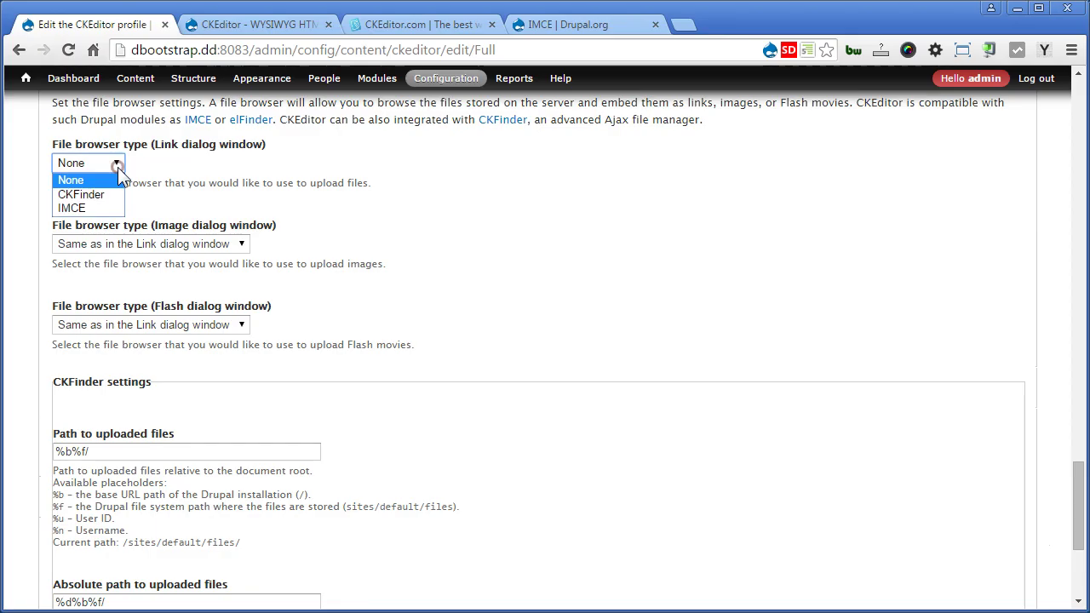
pyautogui.click(98, 207)
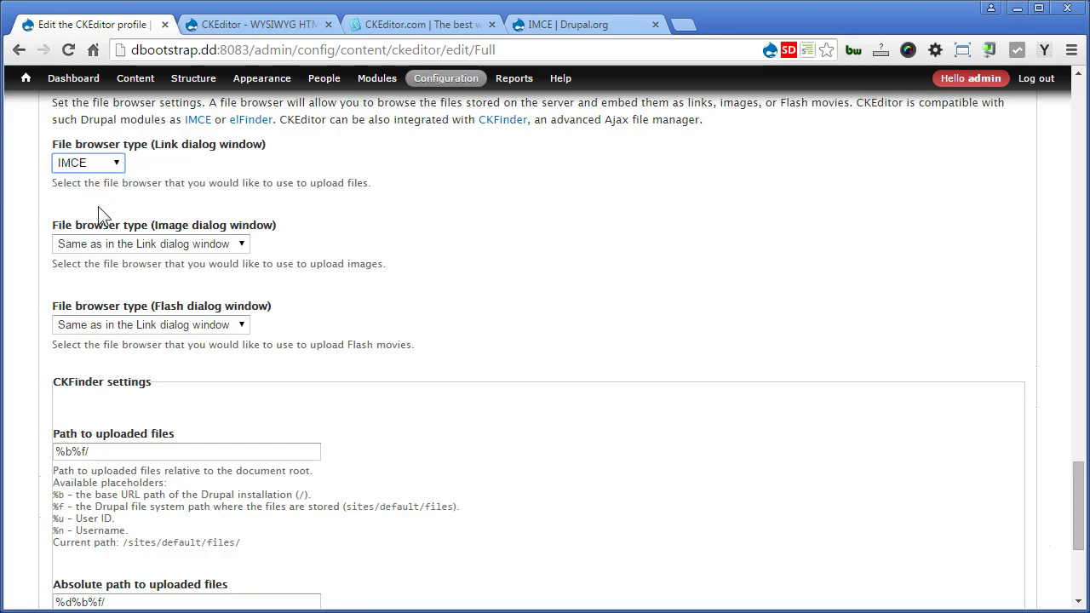
pyautogui.scroll(-3, 1079, 496)
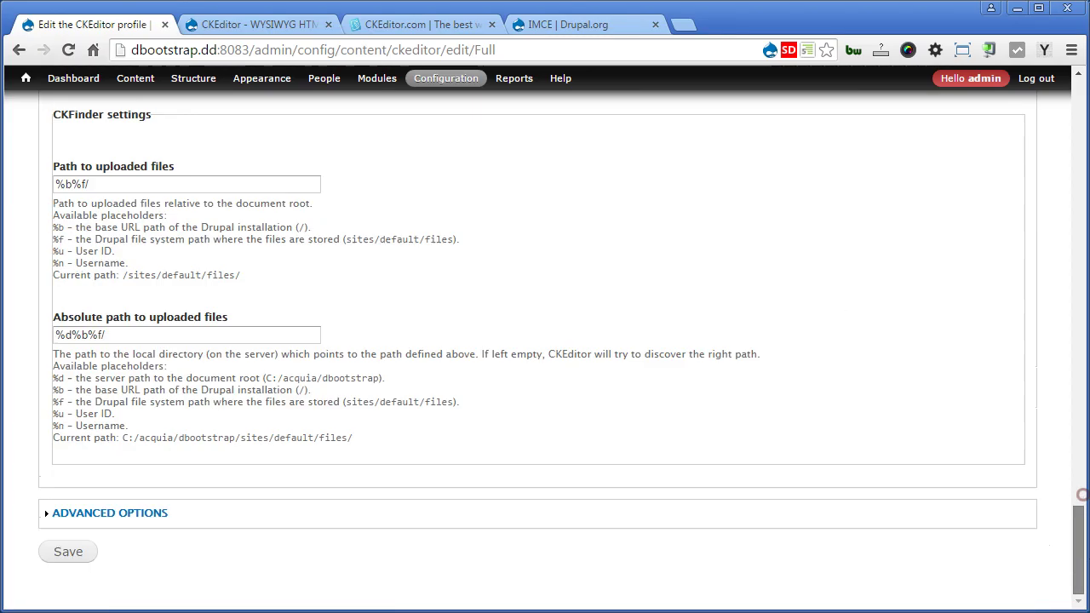
pyautogui.click(87, 555)
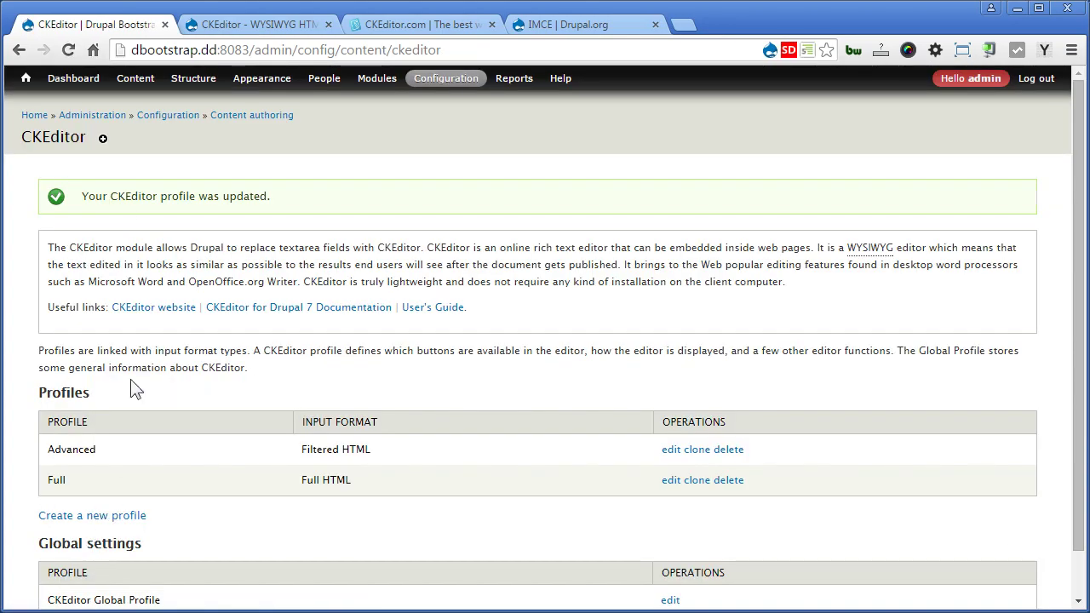
# Step: Start a new Basic page and open the IMCE file browser from the body editor's toolbar
pyautogui.moveTo(145, 87)
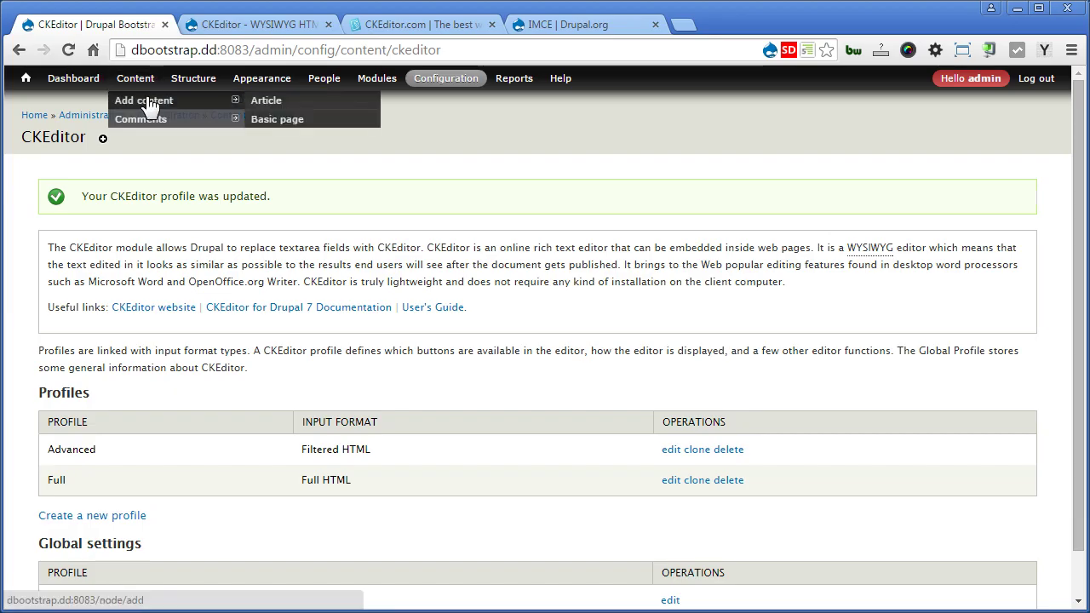
pyautogui.click(281, 127)
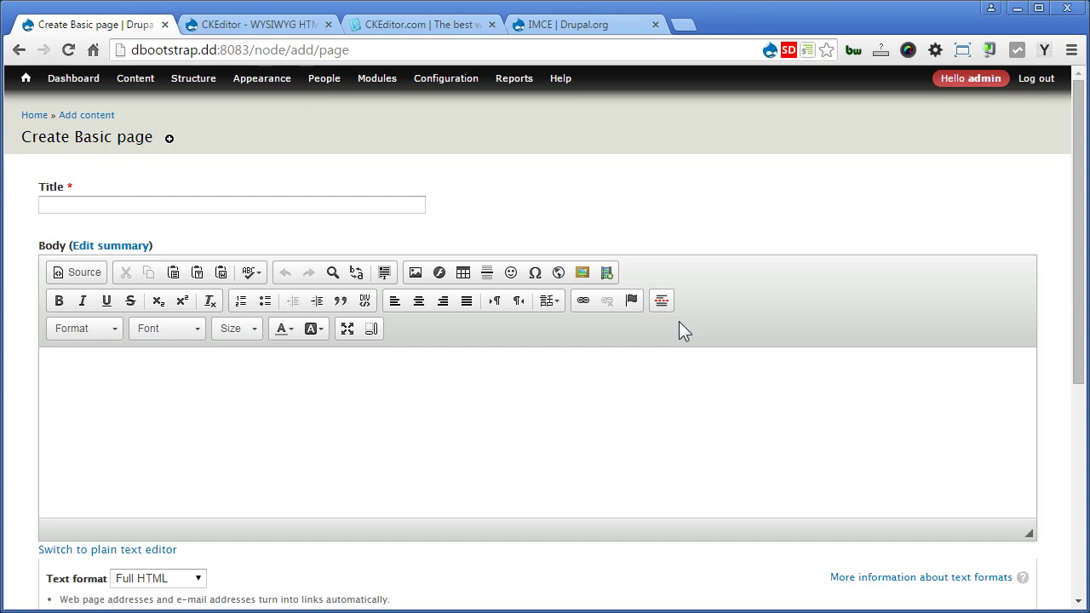
pyautogui.click(584, 272)
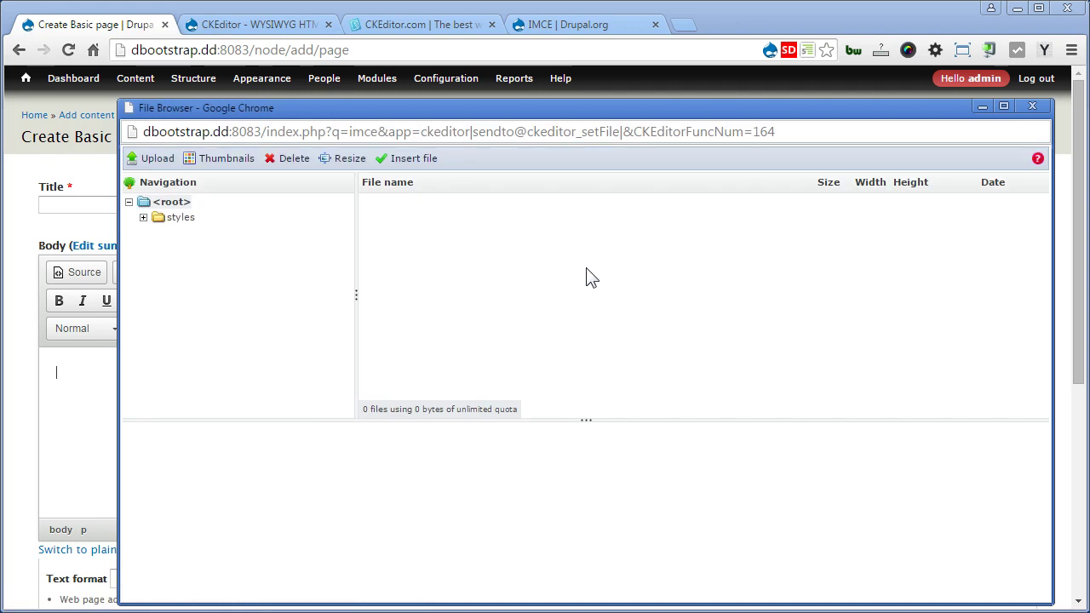